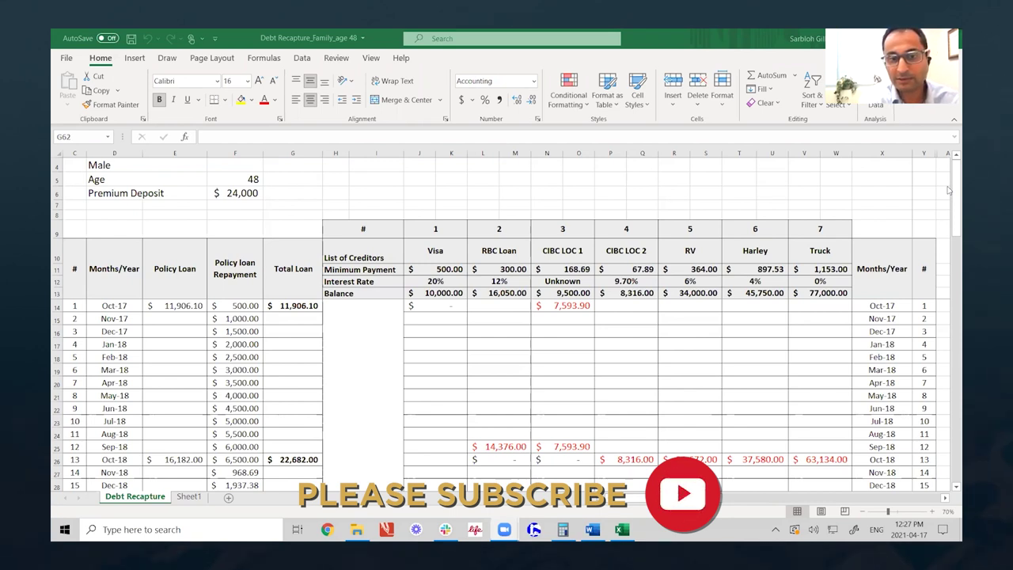
Circle each of the seven creditor names in the table header, from Visa through Truck, with the pen
click(420, 193)
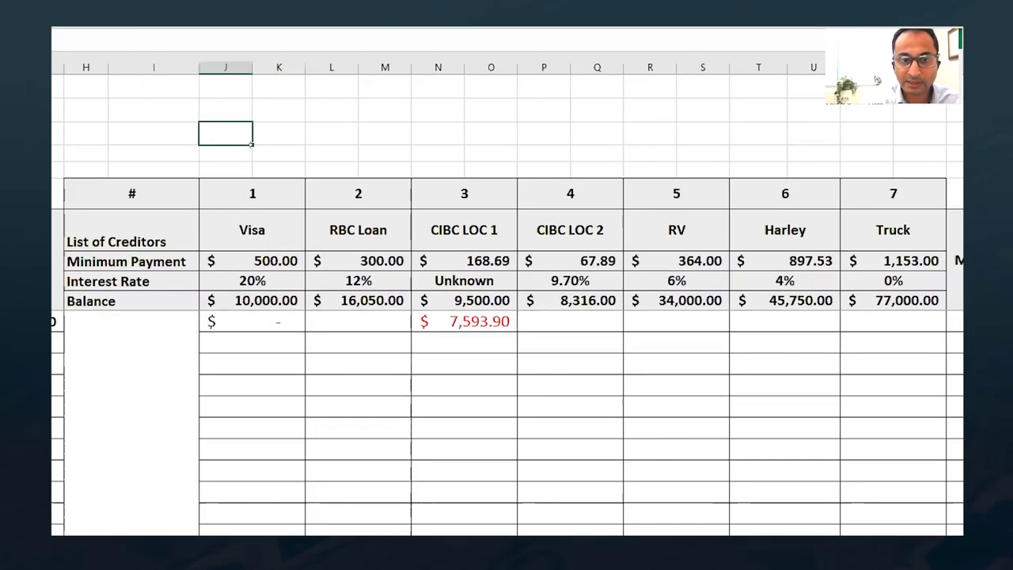
mouse_move(277, 199)
mouse_down()
mouse_move(247, 189)
mouse_move(254, 250)
mouse_move(275, 192)
mouse_up()
mouse_move(400, 222)
mouse_down()
mouse_move(313, 242)
mouse_move(400, 225)
mouse_up()
mouse_move(508, 208)
mouse_down()
mouse_move(467, 191)
mouse_move(437, 242)
mouse_move(509, 214)
mouse_up()
mouse_move(618, 210)
mouse_down()
mouse_move(529, 225)
mouse_move(611, 239)
mouse_move(615, 207)
mouse_up()
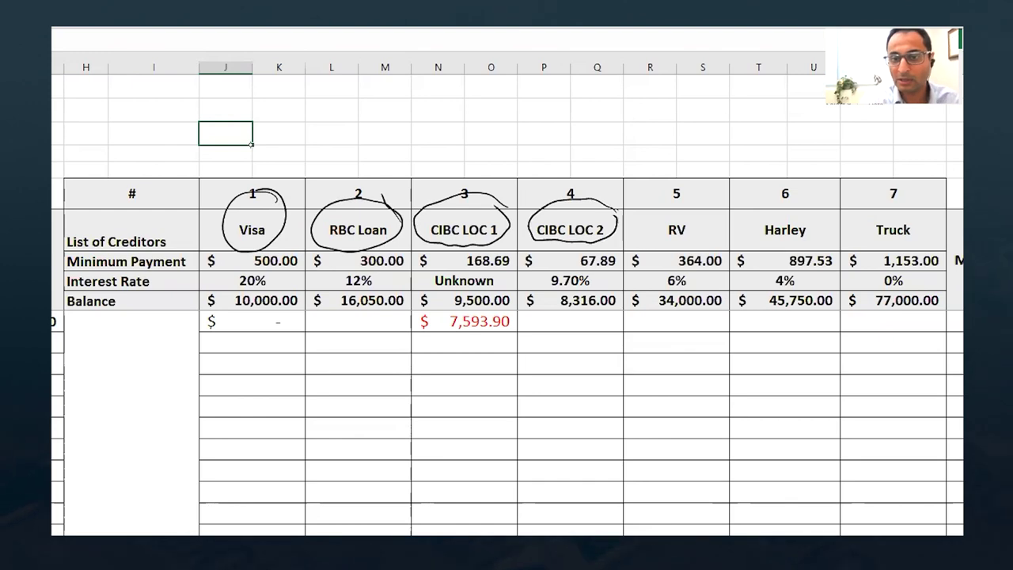
mouse_move(687, 211)
mouse_down()
mouse_move(653, 237)
mouse_move(685, 210)
mouse_move(691, 225)
mouse_up()
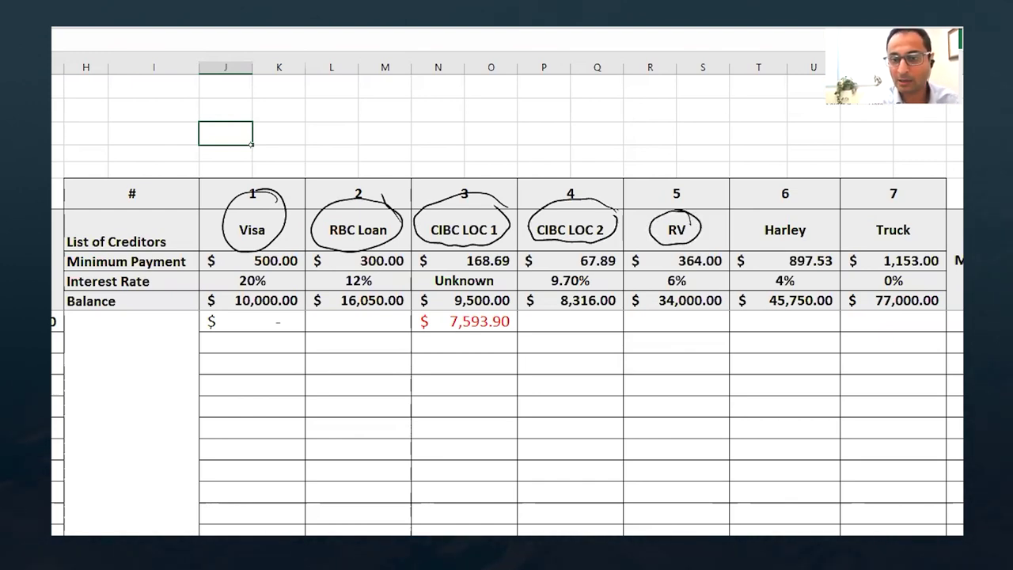
mouse_move(806, 212)
mouse_down()
mouse_move(774, 212)
mouse_move(783, 242)
mouse_move(812, 215)
mouse_up()
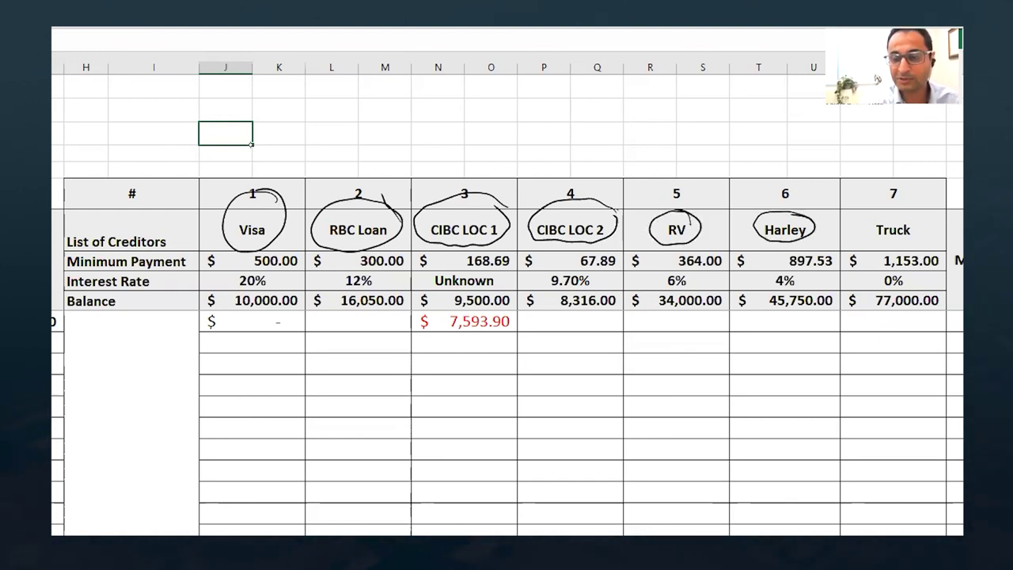
mouse_move(913, 211)
mouse_down()
mouse_move(895, 212)
mouse_move(867, 242)
mouse_move(922, 214)
mouse_up()
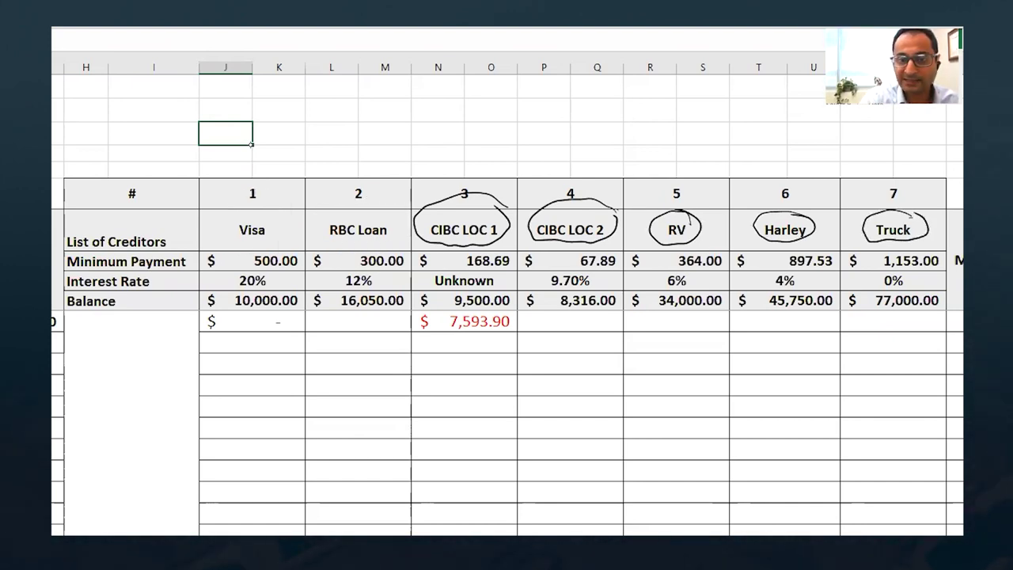
Draw a bracket spanning the seven creditor columns and handwrite $200,000 above the table
mouse_move(244, 189)
mouse_down()
mouse_move(570, 137)
mouse_move(893, 158)
mouse_move(904, 194)
mouse_up()
drag(701, 98, 691, 125)
mouse_move(716, 103)
mouse_down()
mouse_move(728, 102)
mouse_move(730, 120)
mouse_up()
mouse_move(737, 104)
mouse_down()
mouse_move(735, 116)
mouse_move(738, 104)
mouse_up()
mouse_move(747, 104)
mouse_down()
mouse_move(757, 115)
mouse_move(766, 100)
mouse_move(787, 98)
mouse_up()
drag(798, 96, 810, 103)
drag(762, 126, 800, 125)
mouse_move(691, 111)
mouse_down()
mouse_move(752, 109)
mouse_move(804, 126)
mouse_up()
mouse_move(784, 100)
mouse_down()
mouse_move(810, 101)
mouse_move(737, 120)
mouse_move(744, 130)
mouse_up()
drag(780, 95, 790, 123)
mouse_move(802, 100)
mouse_down()
mouse_move(800, 114)
mouse_move(829, 121)
mouse_up()
mouse_move(849, 100)
mouse_down()
mouse_move(846, 114)
mouse_move(891, 116)
mouse_up()
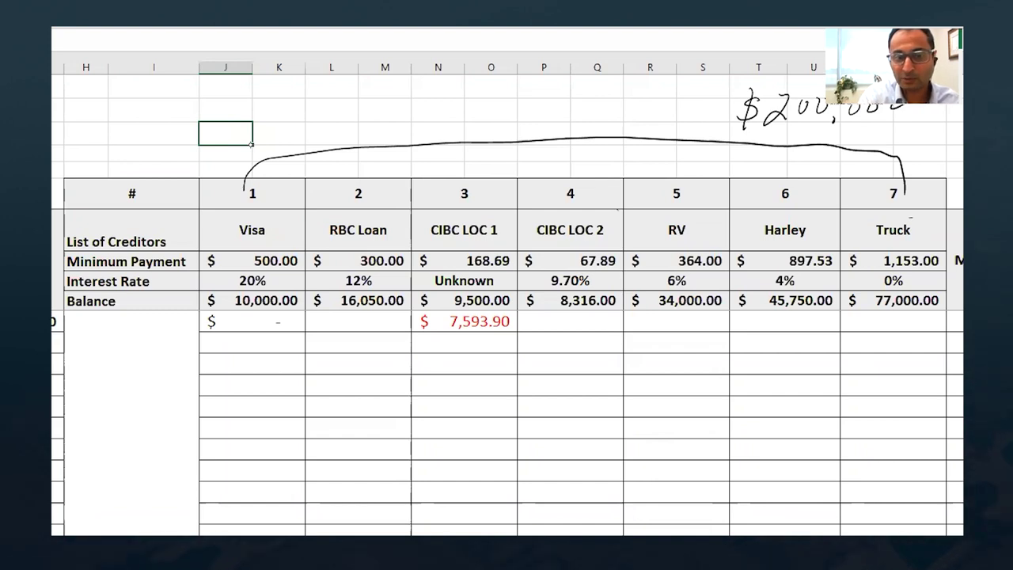
Draw a pen arrow pointing at Visa's amount in the Minimum Payment row
drag(221, 261, 238, 262)
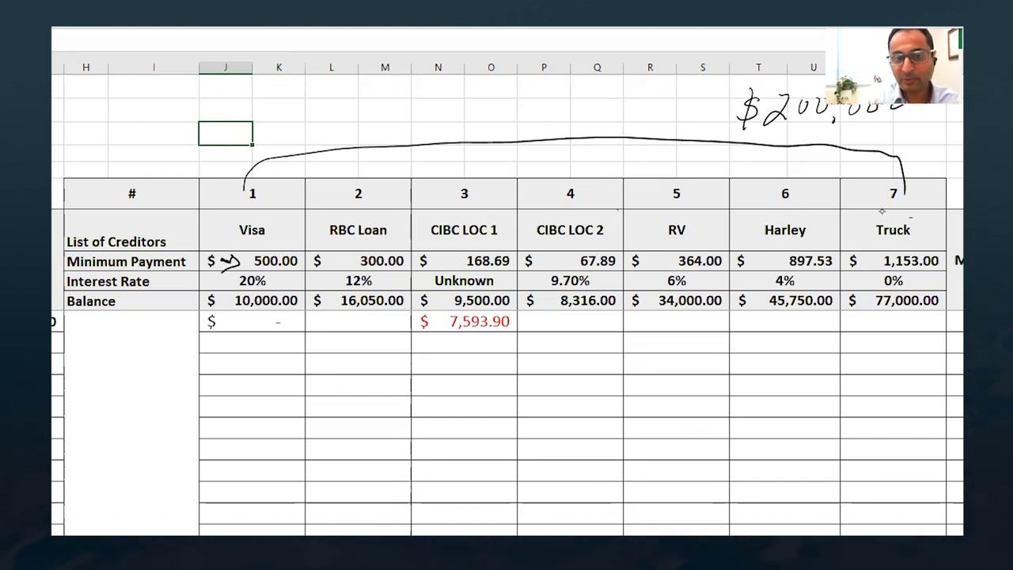
mouse_move(250, 240)
mouse_down()
mouse_move(208, 255)
mouse_move(259, 242)
mouse_move(237, 239)
mouse_up()
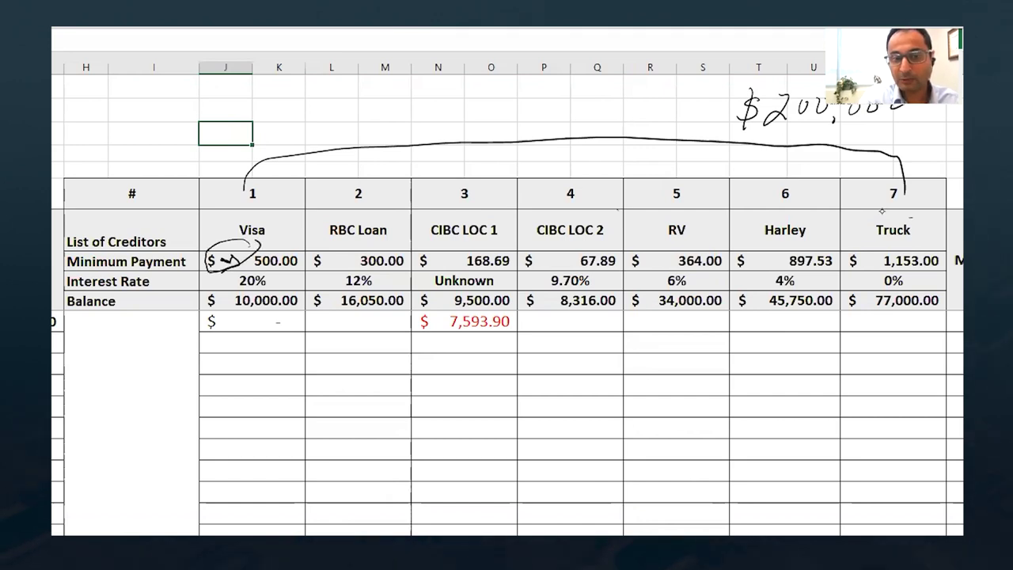
key(ctrl+z)
mouse_move(209, 265)
mouse_down()
mouse_move(239, 265)
mouse_move(226, 276)
mouse_up()
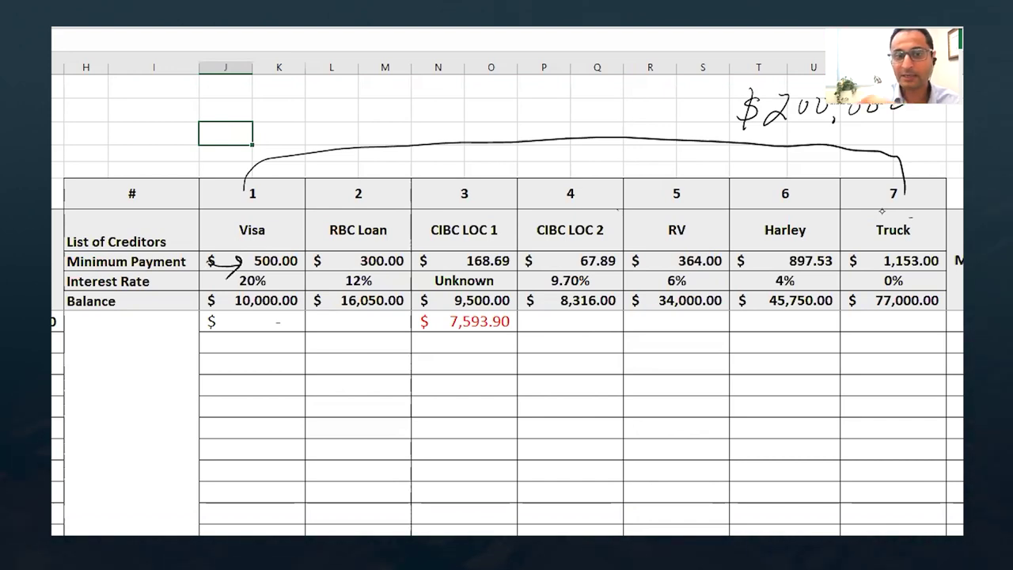
Mark the Interest Rate row with an arrow, circle the Unknown rate under CIBC LOC 1, and erase the marks
drag(226, 278, 193, 283)
mouse_move(487, 273)
mouse_down()
mouse_move(426, 281)
mouse_move(498, 275)
mouse_up()
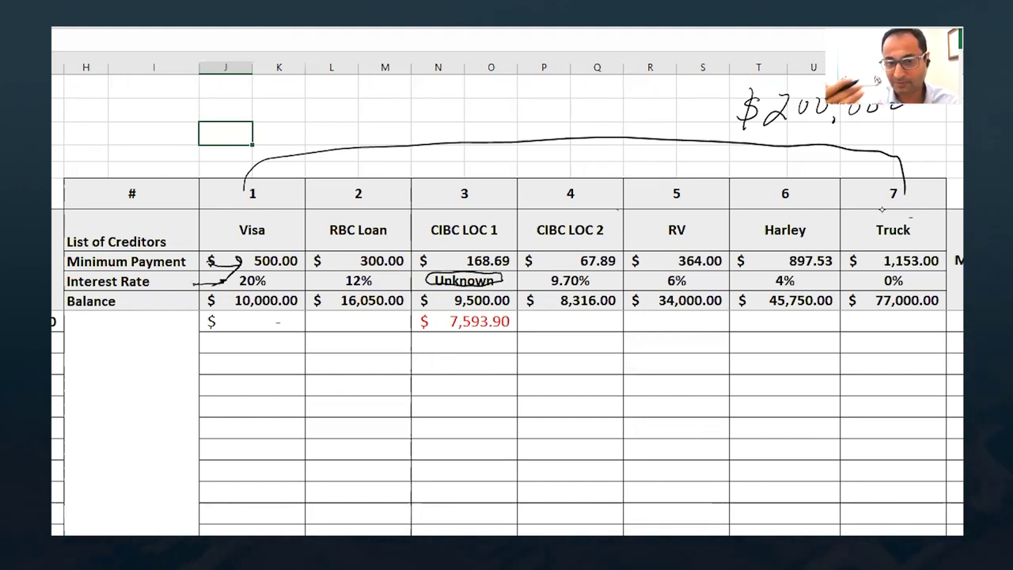
mouse_move(516, 165)
mouse_down()
mouse_move(510, 228)
mouse_move(526, 225)
mouse_up()
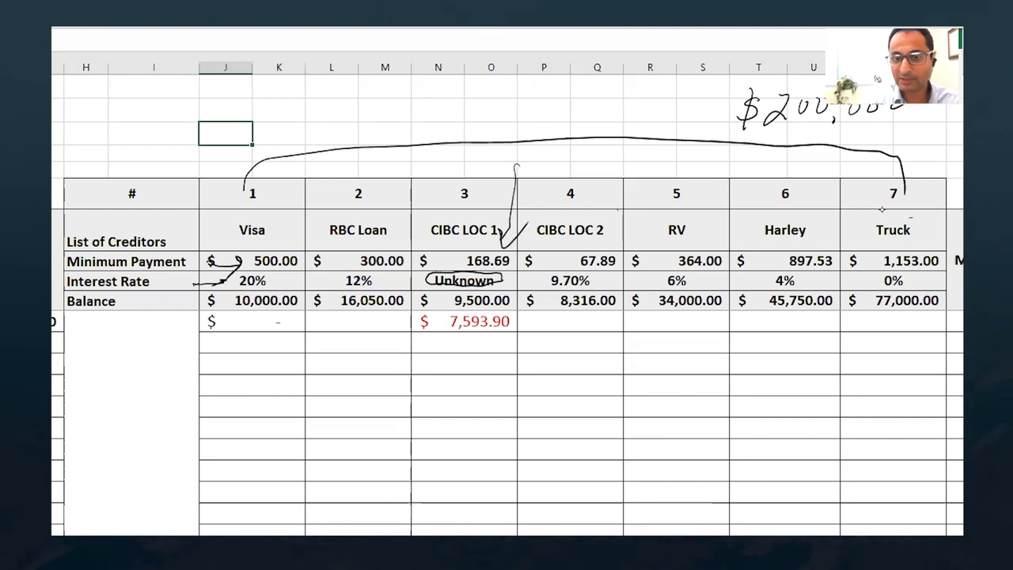
drag(237, 262, 208, 282)
drag(464, 280, 514, 229)
Draw an arrow to the Balance row and curved lines from each creditor name, RBC Loan through Truck, down to its balance
mouse_move(166, 310)
mouse_down()
mouse_move(188, 305)
mouse_move(187, 318)
mouse_up()
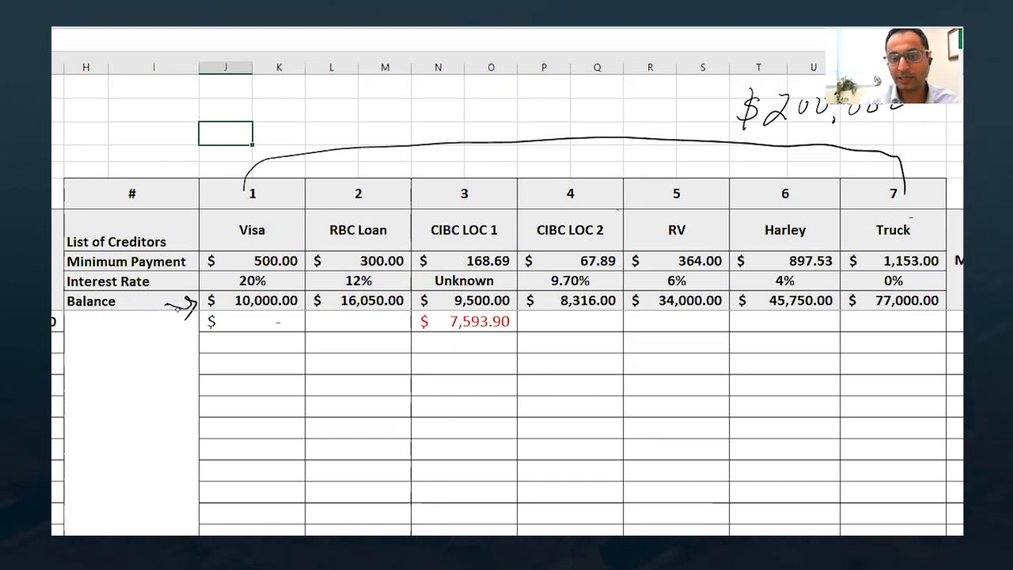
drag(338, 236, 333, 302)
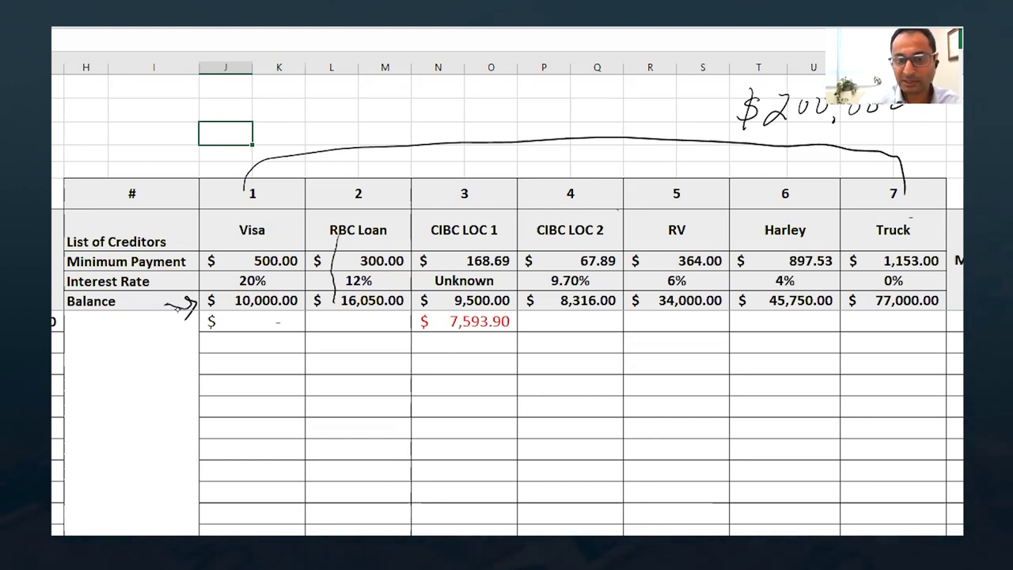
mouse_move(452, 234)
mouse_down()
mouse_move(432, 255)
mouse_move(443, 302)
mouse_up()
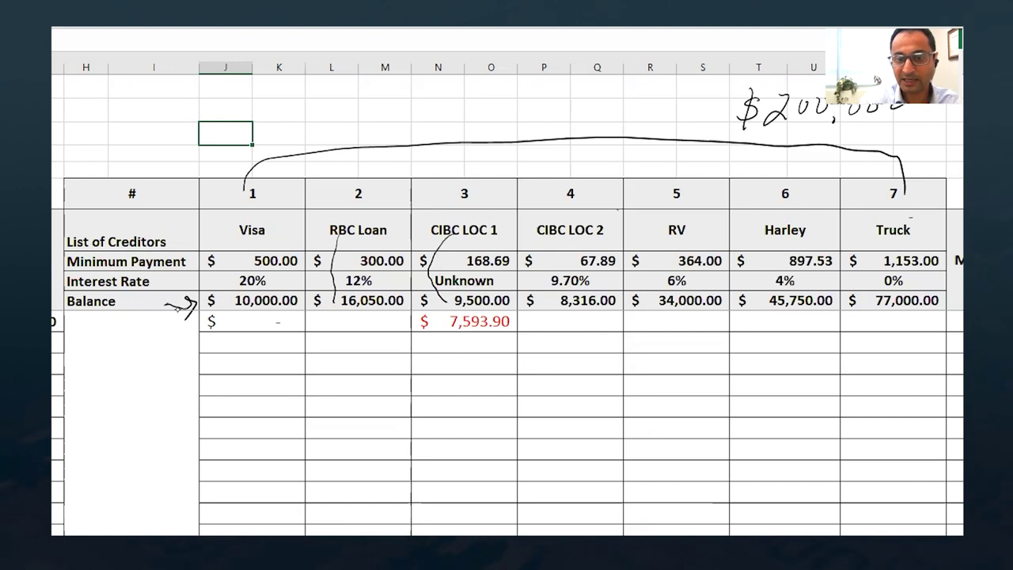
mouse_move(572, 236)
mouse_down()
mouse_move(545, 293)
mouse_move(557, 301)
mouse_up()
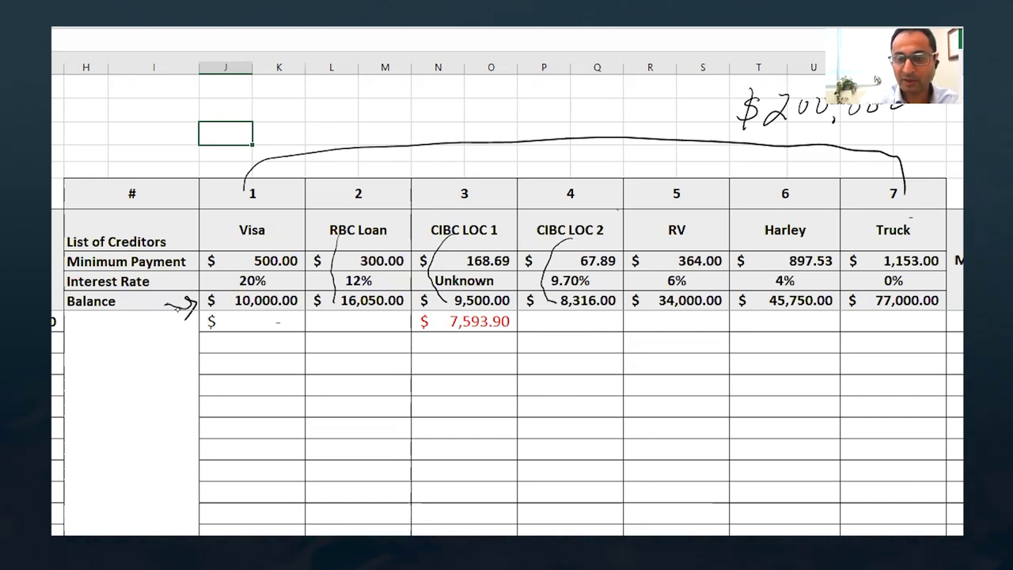
mouse_move(658, 228)
mouse_down()
mouse_move(637, 279)
mouse_move(660, 301)
mouse_move(648, 308)
mouse_up()
mouse_move(764, 233)
mouse_down()
mouse_move(751, 286)
mouse_move(764, 302)
mouse_up()
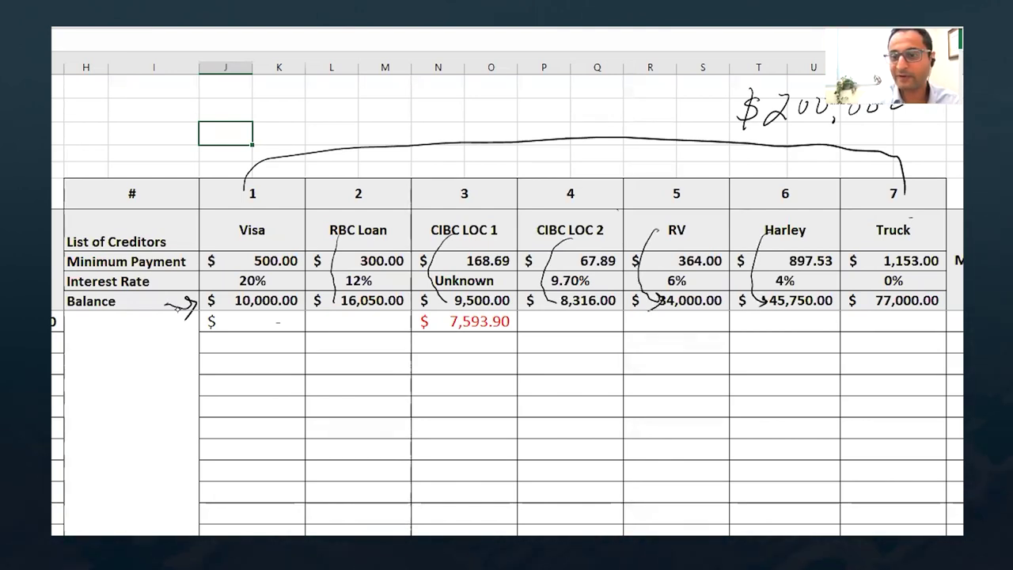
mouse_move(871, 221)
mouse_down()
mouse_move(860, 262)
mouse_move(873, 301)
mouse_up()
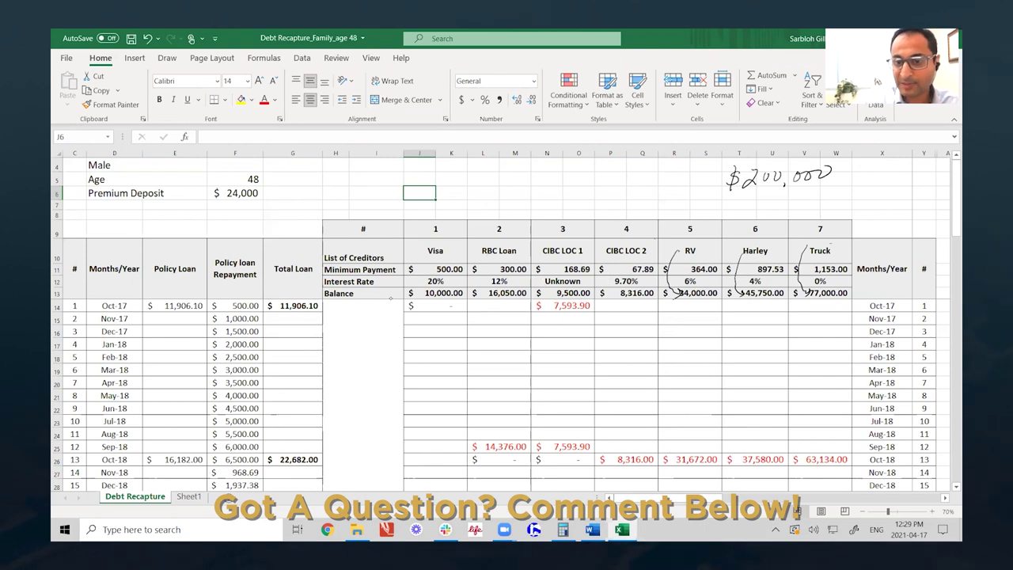
Undo the pen lines on the RV, Harley and Truck columns and draw a box around the age and premium deposit values
key(ctrl+z)
key(ctrl+z)
key(ctrl+z)
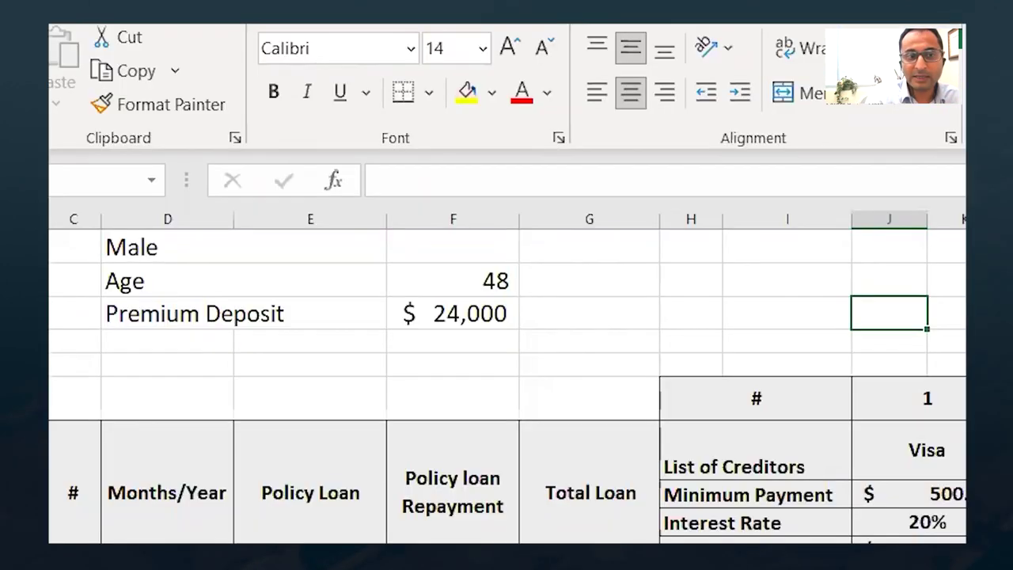
mouse_move(213, 207)
mouse_down()
mouse_move(267, 173)
mouse_move(216, 179)
mouse_up()
drag(409, 283, 413, 354)
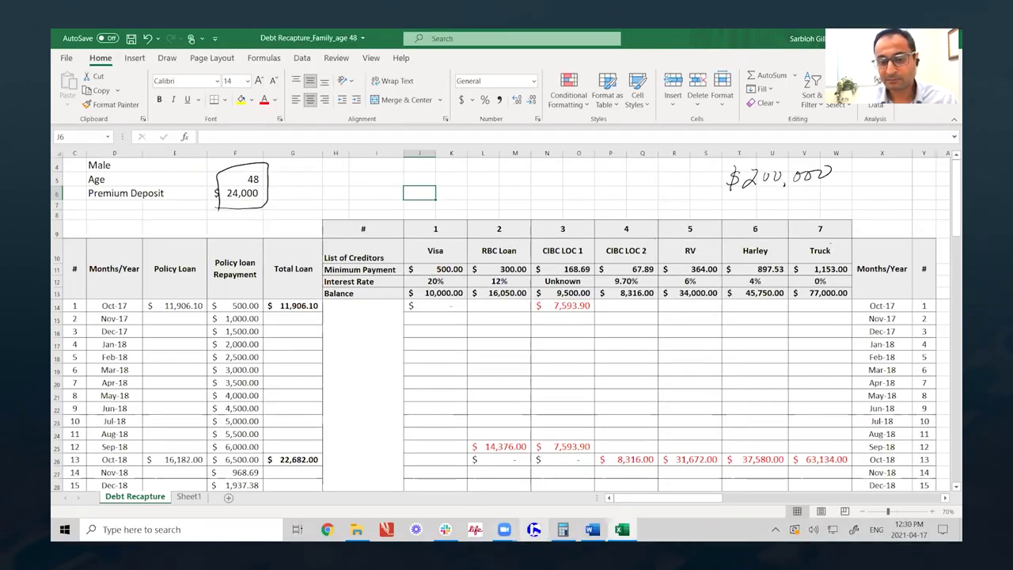
Switch to Calculator, divide 24,000 by 2,200, and return to the spreadsheet
click(563, 530)
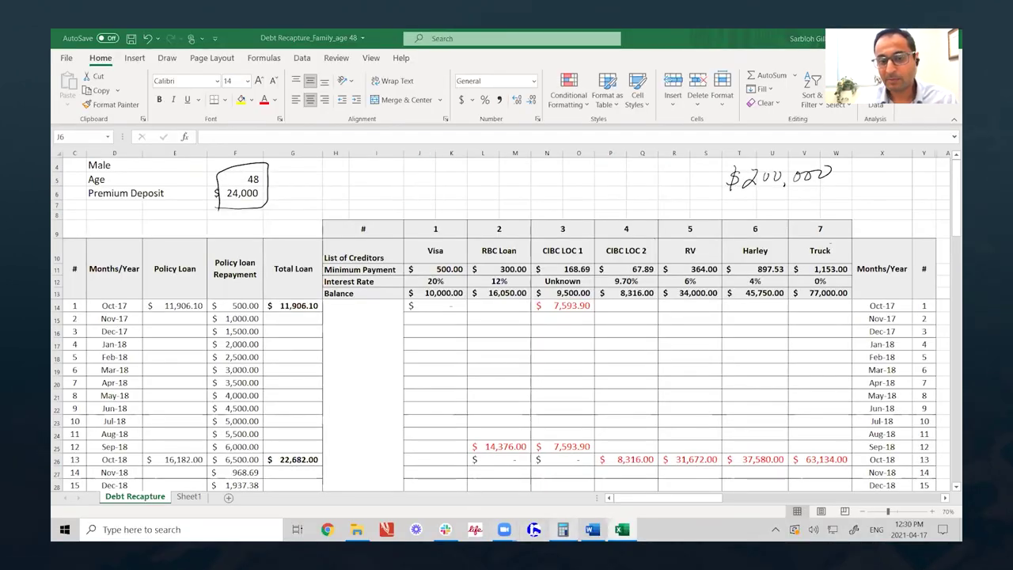
drag(772, 147, 483, 159)
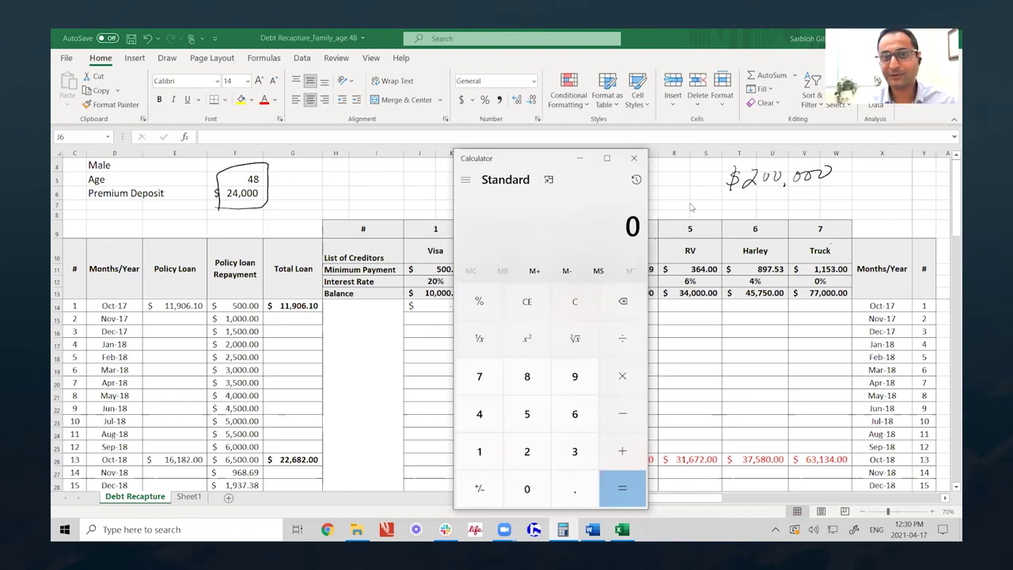
text(240000)
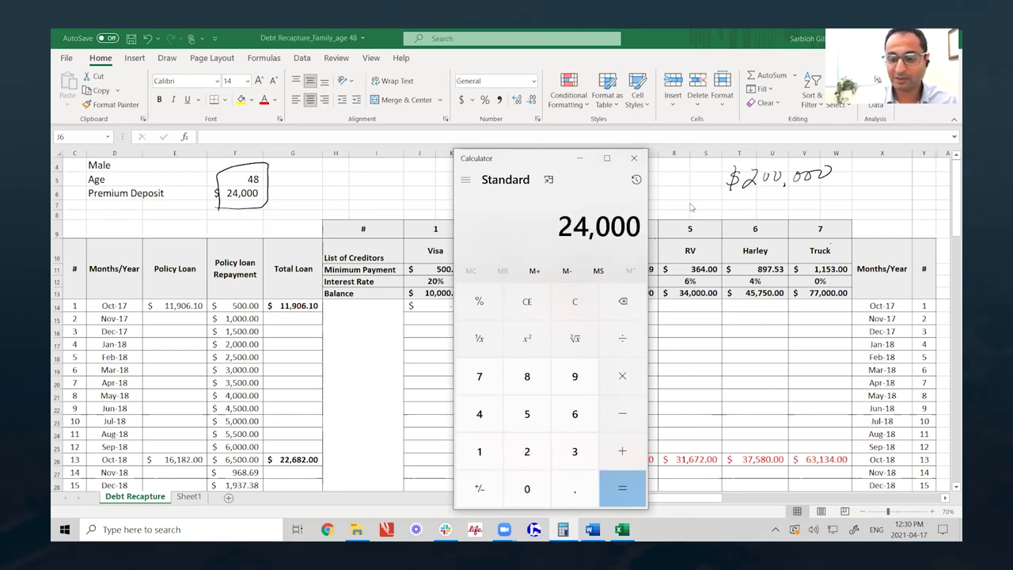
text(/2200)
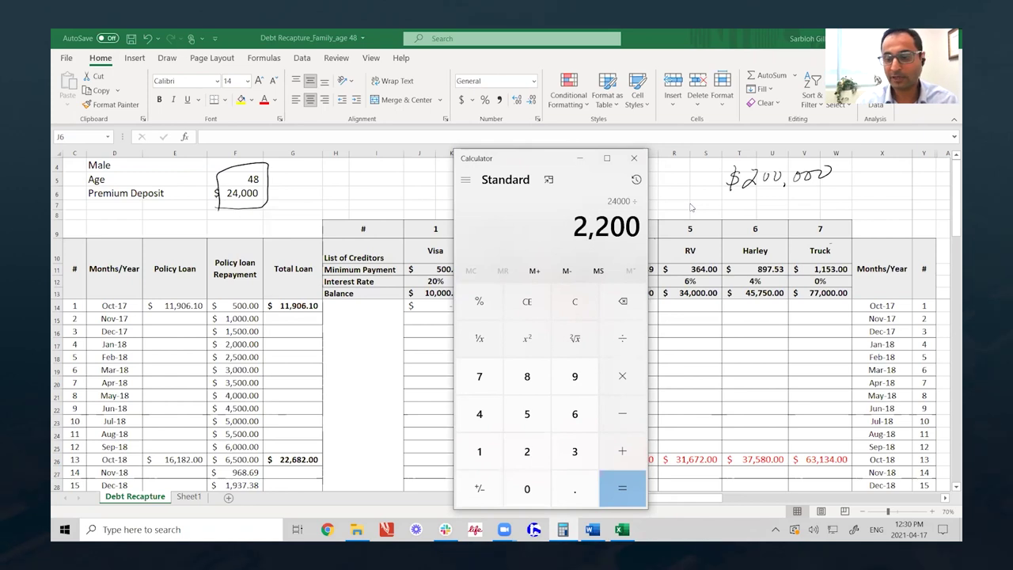
key(Return)
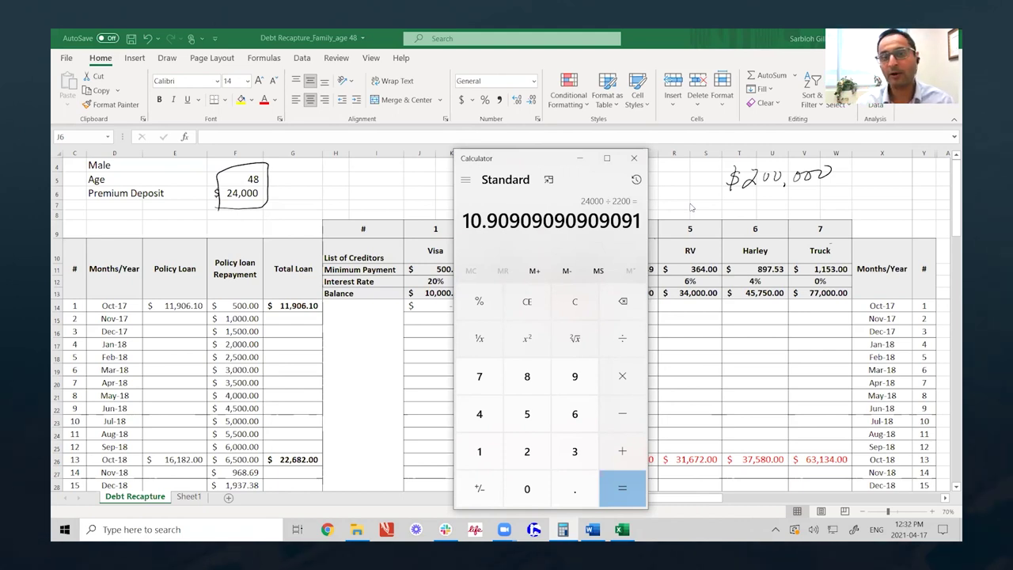
click(580, 158)
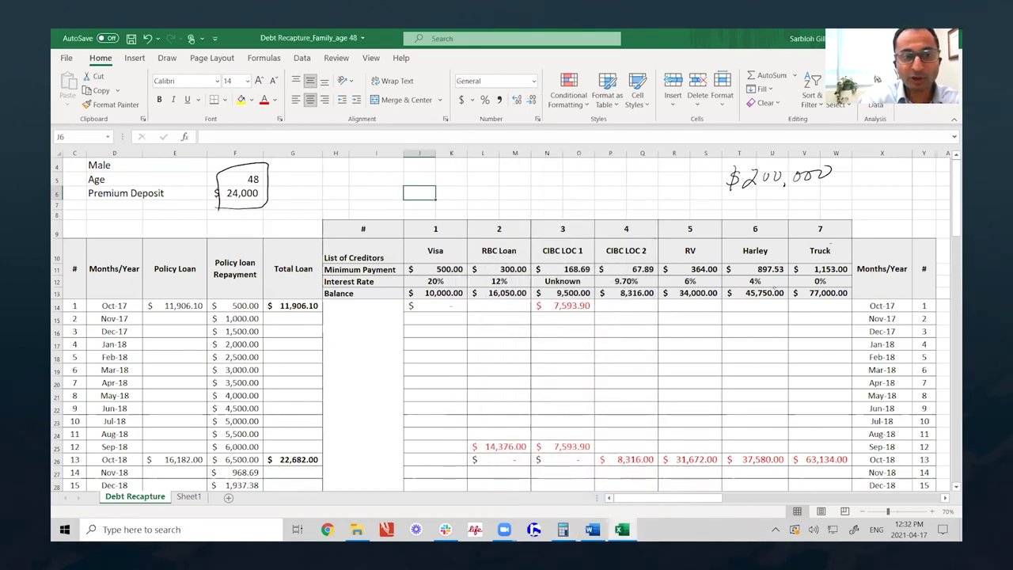
Draw arrows pointing to the boxed premium deposit and circle the Oct-17 policy loan amount
mouse_move(302, 176)
mouse_down()
mouse_move(357, 180)
mouse_move(395, 167)
mouse_move(326, 204)
mouse_up()
mouse_move(397, 174)
mouse_down()
mouse_move(348, 199)
mouse_move(274, 207)
mouse_move(282, 210)
mouse_up()
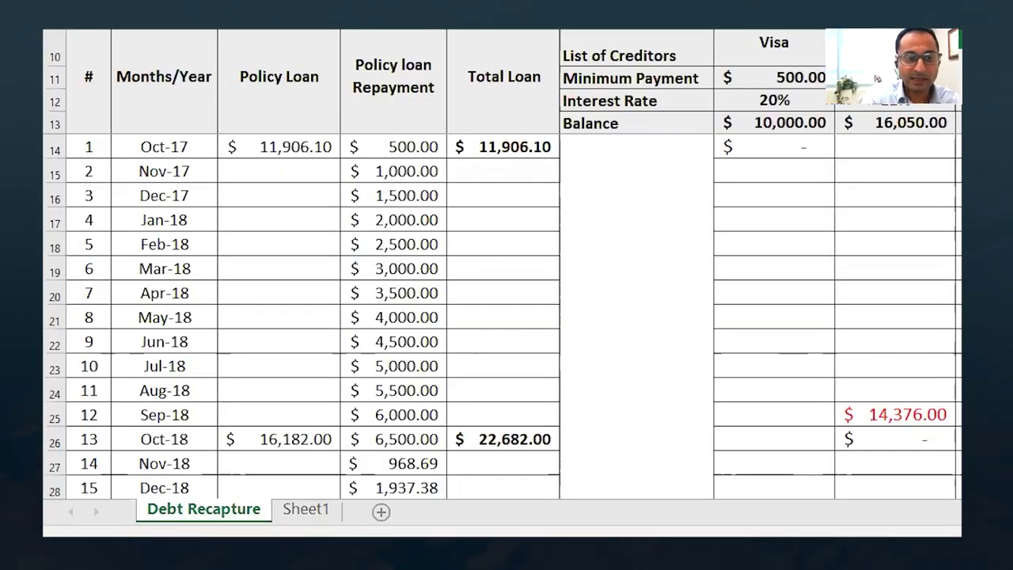
mouse_move(321, 119)
mouse_down()
mouse_move(231, 130)
mouse_move(314, 175)
mouse_up()
mouse_move(236, 116)
mouse_down()
mouse_move(313, 110)
mouse_move(273, 180)
mouse_up()
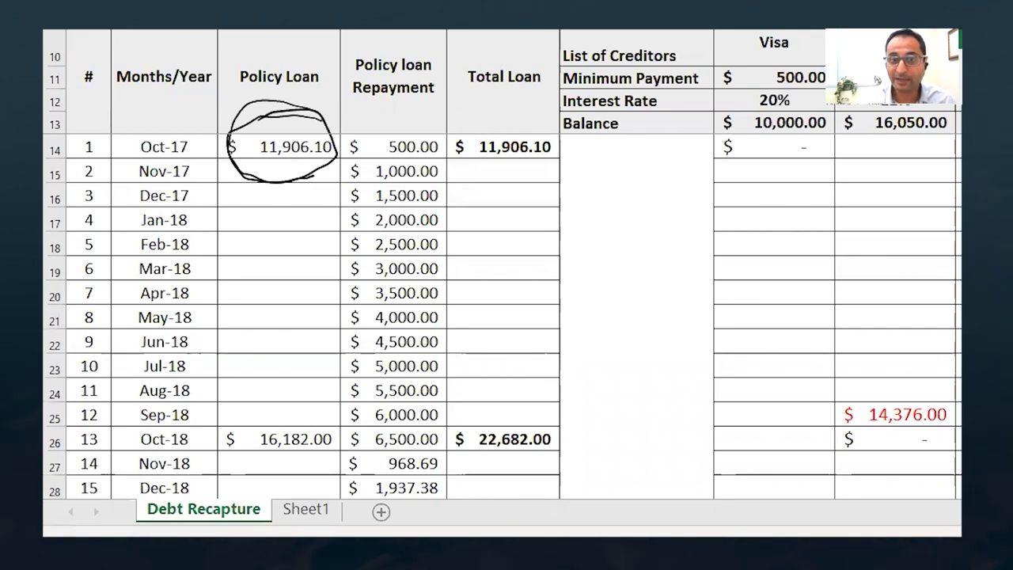
Draw arrows from and to the circled Oct-17 policy loan, leading to the Visa column, and strike a line through Visa
mouse_move(294, 30)
mouse_down()
mouse_move(293, 57)
mouse_move(304, 38)
mouse_up()
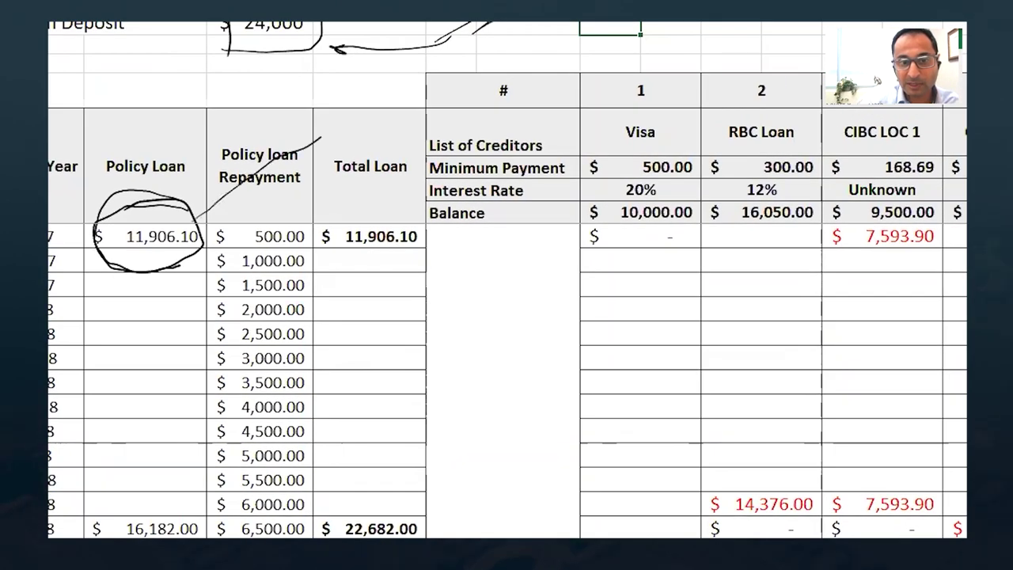
mouse_move(321, 138)
mouse_down()
mouse_move(535, 135)
mouse_move(608, 162)
mouse_up()
mouse_move(701, 197)
mouse_down()
mouse_move(619, 201)
mouse_move(606, 221)
mouse_move(692, 220)
mouse_up()
key(ctrl+z)
drag(614, 85, 658, 235)
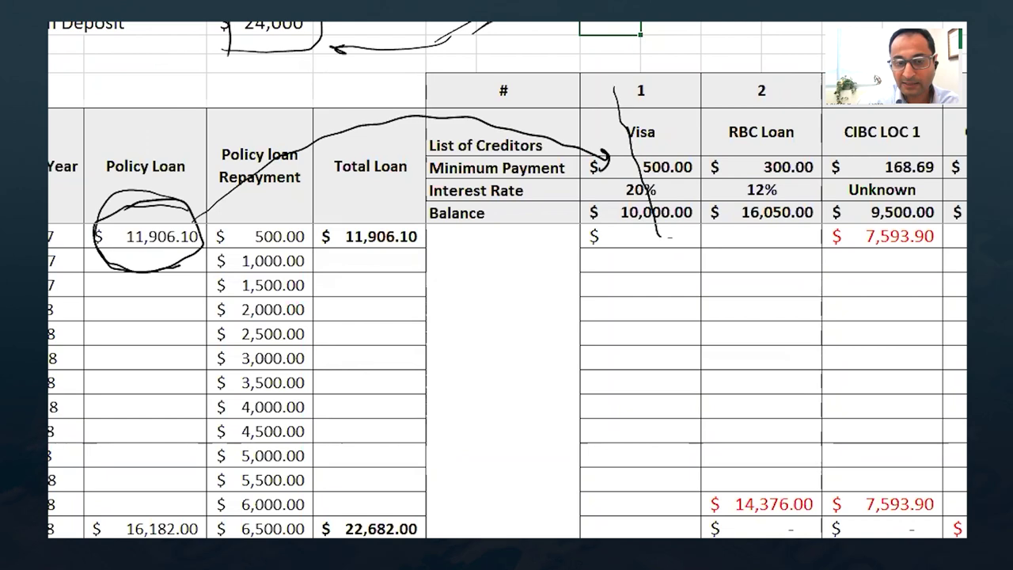
drag(200, 99, 181, 202)
drag(181, 202, 201, 179)
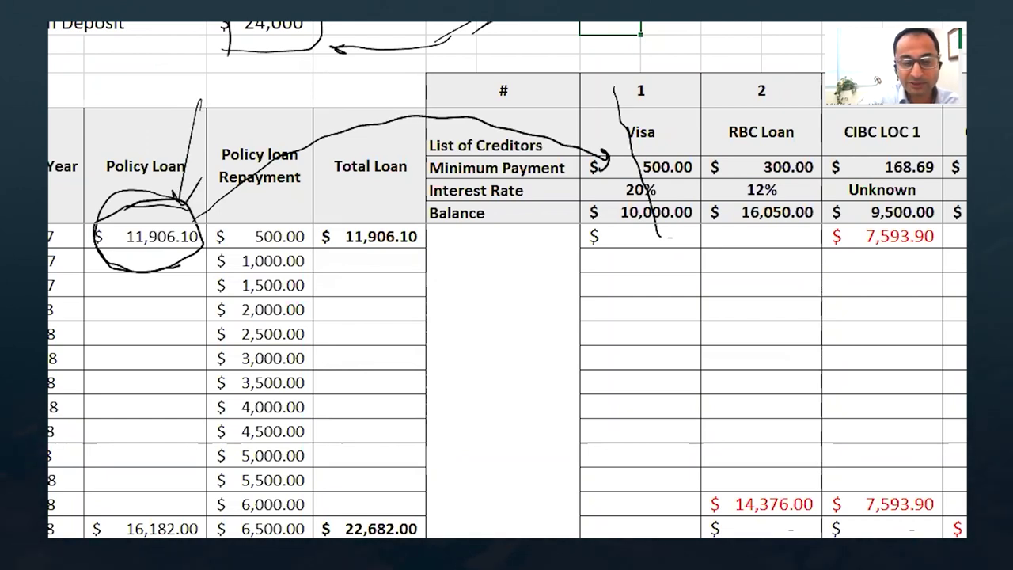
Circle and cross out Visa's balance, and draw a curved arrow from CIBC LOC 1's 9,500 balance to the 7,593.90 below
key(ctrl+z)
mouse_move(696, 188)
mouse_down()
mouse_move(611, 216)
mouse_move(685, 198)
mouse_move(653, 223)
mouse_up()
drag(674, 150, 692, 117)
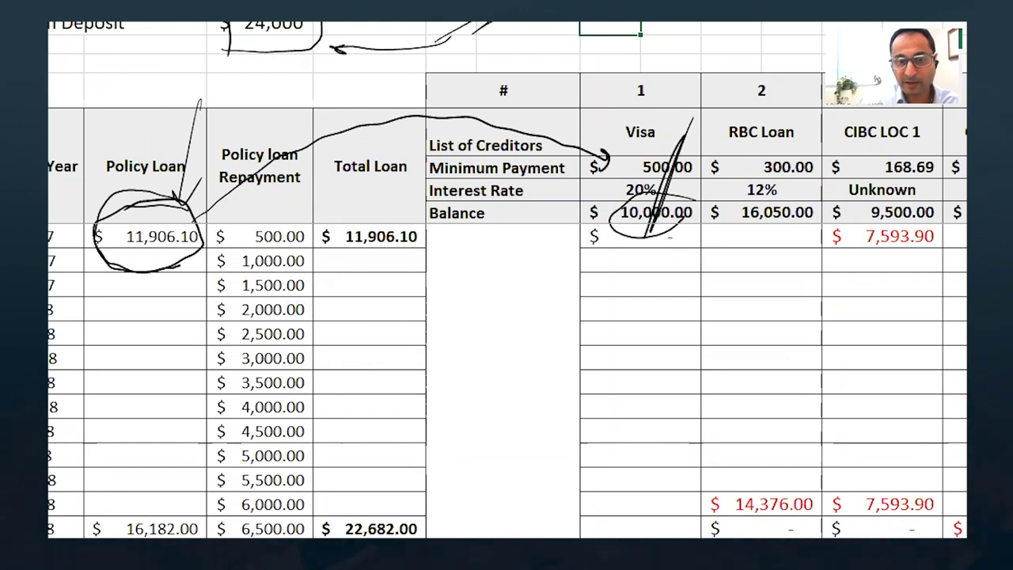
mouse_move(852, 222)
mouse_down()
mouse_move(863, 211)
mouse_move(864, 251)
mouse_up()
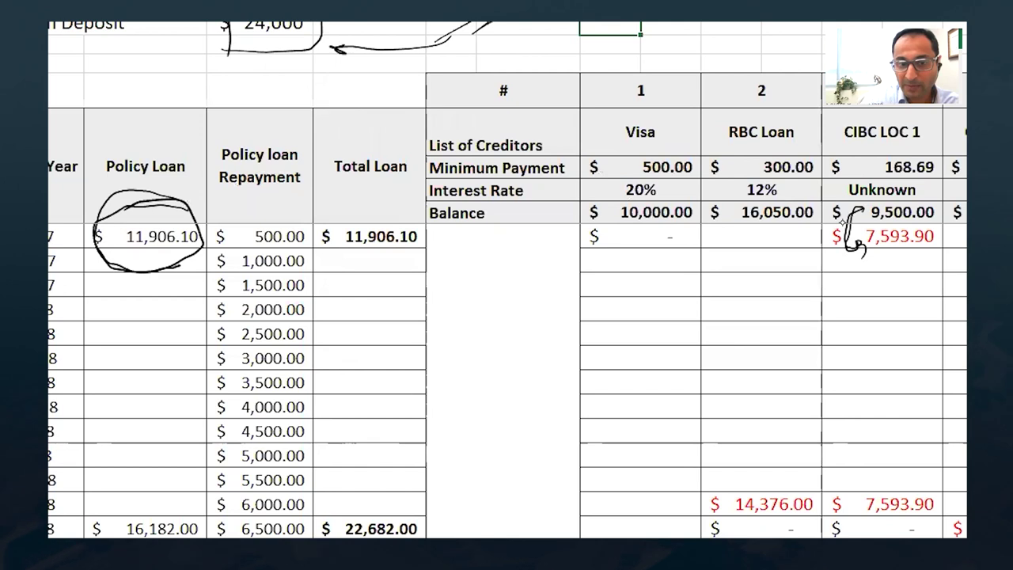
mouse_move(699, 145)
mouse_down()
mouse_move(630, 162)
mouse_move(693, 182)
mouse_move(703, 143)
mouse_up()
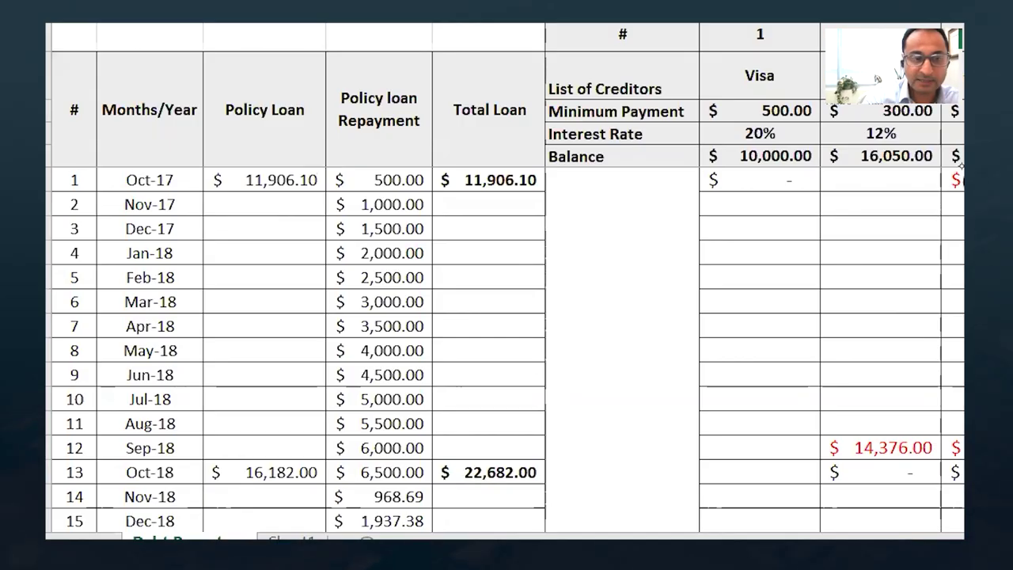
Circle the Policy loan Repayment heading and draw arrows to its Oct-17 and Nov-17 amounts
mouse_move(428, 52)
mouse_down()
mouse_move(388, 37)
mouse_move(320, 123)
mouse_move(396, 155)
mouse_move(427, 52)
mouse_up()
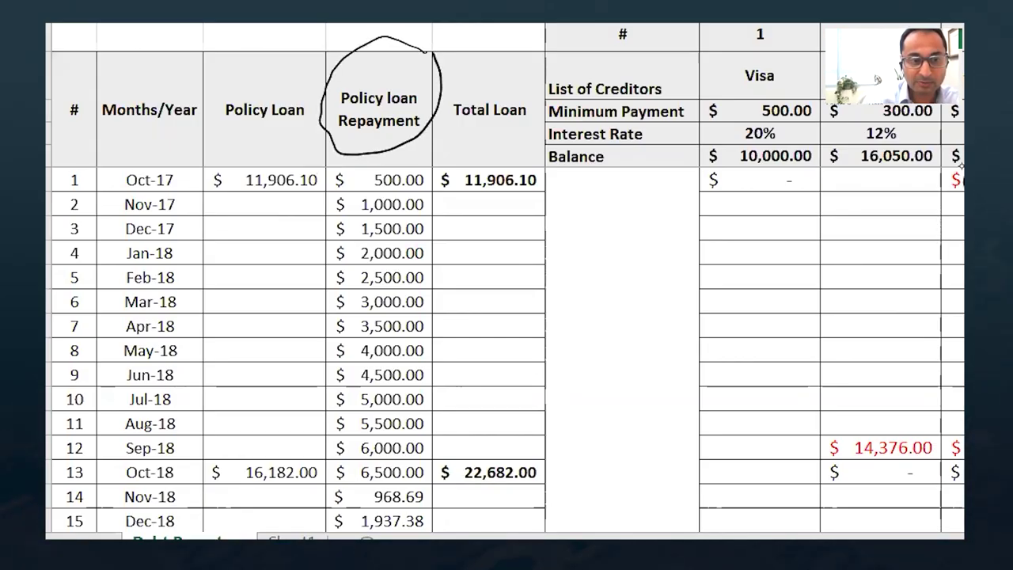
mouse_move(315, 181)
mouse_down()
mouse_move(356, 175)
mouse_move(358, 190)
mouse_move(325, 233)
mouse_up()
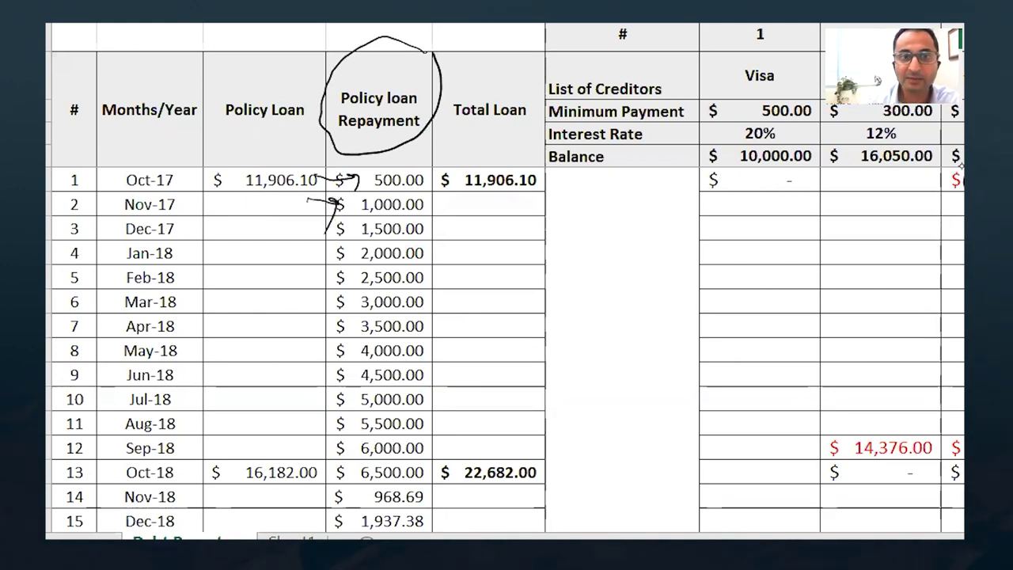
Circle the Oct-18 month label and its 16,182.00 policy loan amount
scroll(505, 350, down, 2)
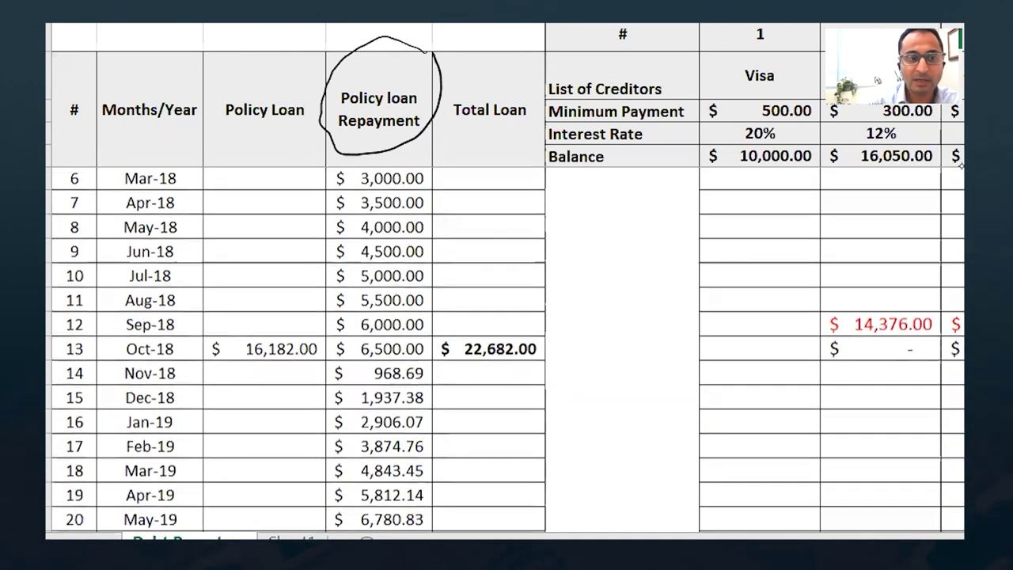
mouse_move(185, 339)
mouse_down()
mouse_move(110, 350)
mouse_move(182, 348)
mouse_move(184, 332)
mouse_up()
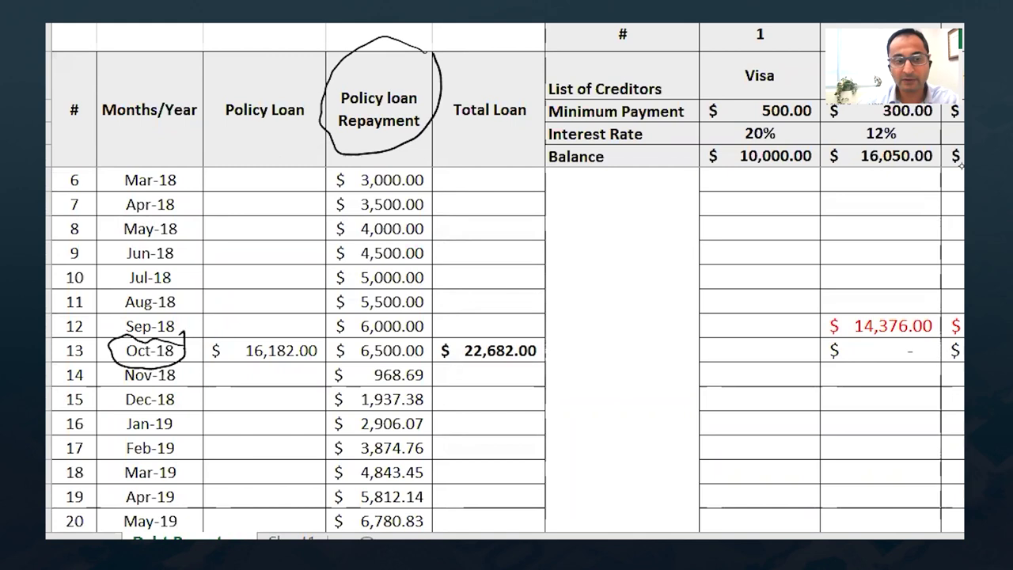
mouse_move(320, 332)
mouse_down()
mouse_move(253, 324)
mouse_move(268, 399)
mouse_move(321, 331)
mouse_up()
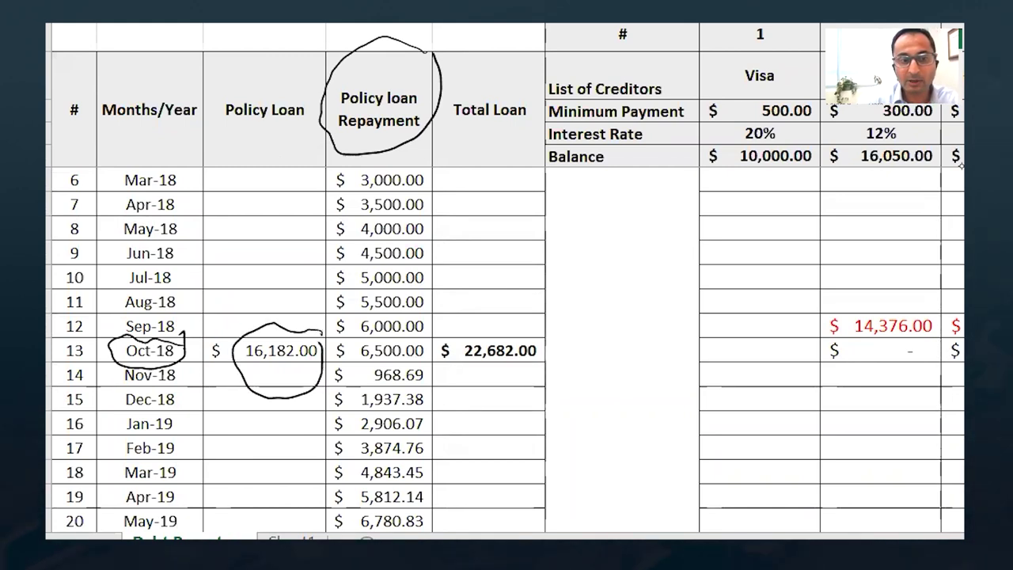
Circle the Oct-17 policy loan amount and draw an arrow from it down to the circled Oct-18 policy loan
scroll(316, 348, up, 2)
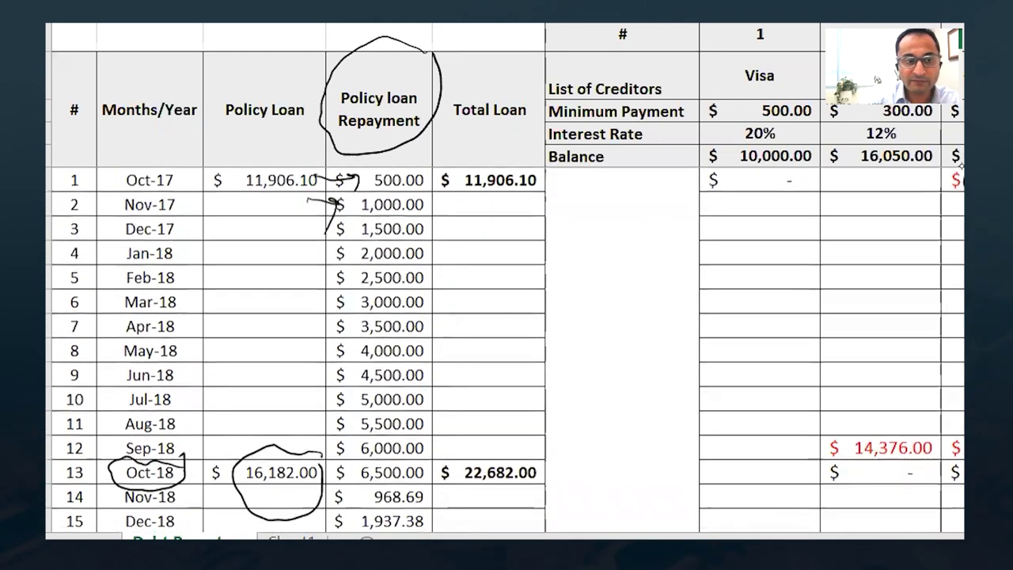
mouse_move(250, 211)
mouse_down()
mouse_move(330, 165)
mouse_move(231, 188)
mouse_up()
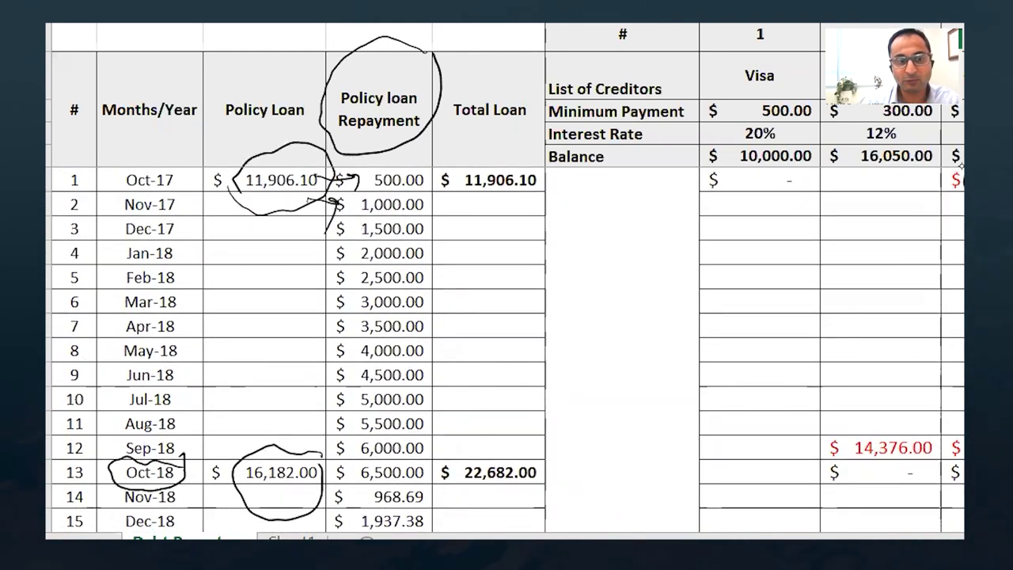
mouse_move(285, 208)
mouse_down()
mouse_move(285, 439)
mouse_move(305, 407)
mouse_up()
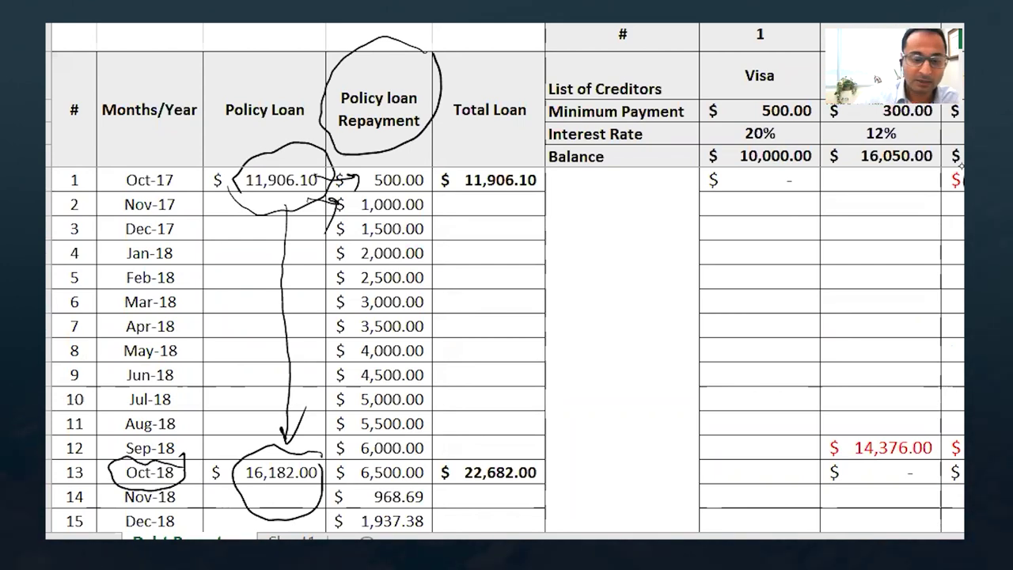
Erase the marks on the Policy loan Repayment heading and early rows, and draw a shorter arrow down to the Oct-18 policy loan
mouse_move(419, 87)
mouse_down()
mouse_move(285, 206)
mouse_move(340, 190)
mouse_up()
mouse_move(274, 326)
mouse_down()
mouse_move(276, 304)
mouse_move(268, 427)
mouse_move(276, 400)
mouse_up()
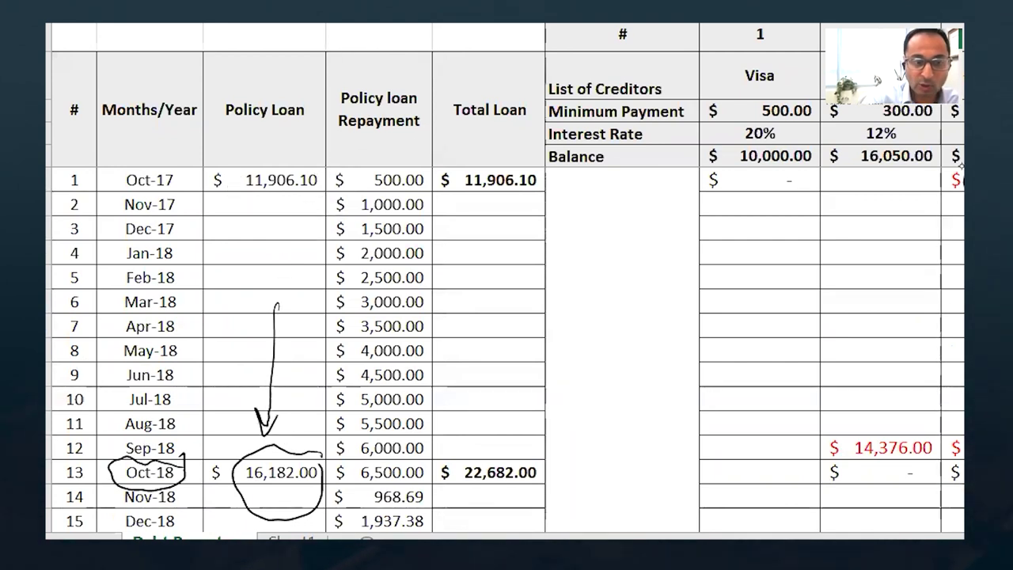
Circle the Oct-18 repayment and total loan amounts, and draw a downward arrow to the total loan
mouse_move(431, 467)
mouse_down()
mouse_move(400, 453)
mouse_move(350, 463)
mouse_move(387, 494)
mouse_move(436, 466)
mouse_move(432, 452)
mouse_move(352, 475)
mouse_up()
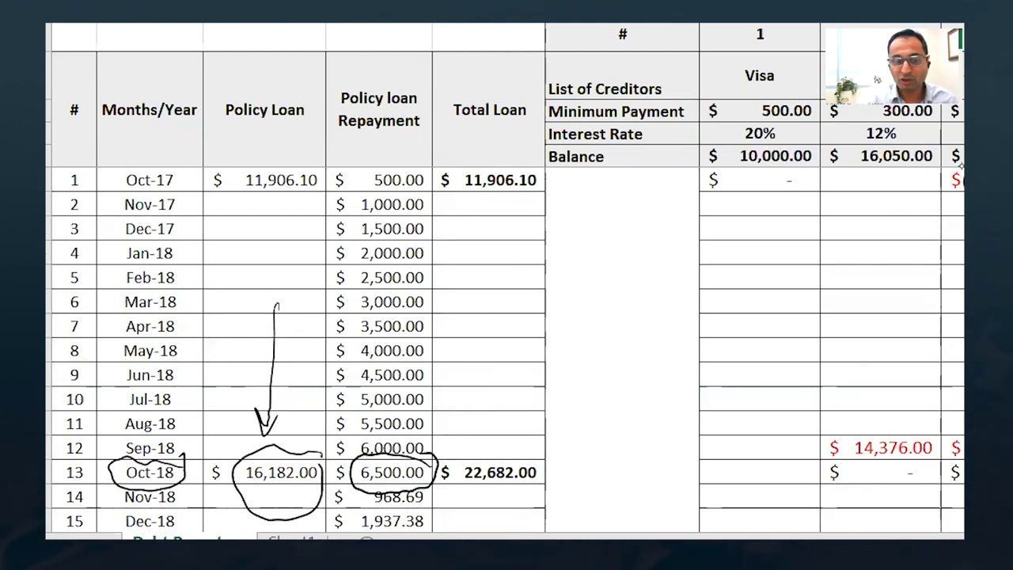
mouse_move(514, 432)
mouse_down()
mouse_move(564, 455)
mouse_move(454, 486)
mouse_move(532, 499)
mouse_move(544, 448)
mouse_up()
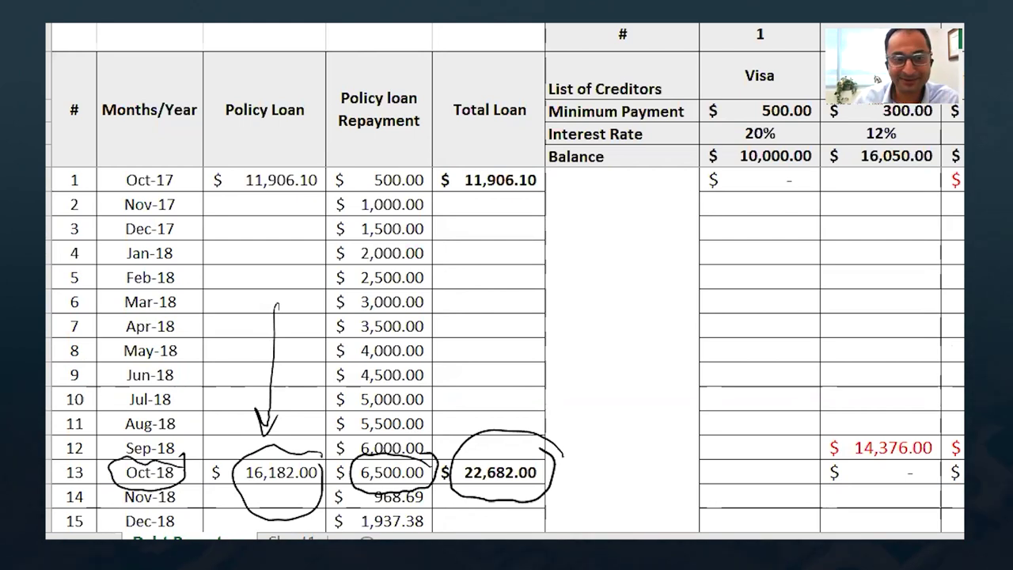
mouse_move(486, 265)
mouse_down()
mouse_move(468, 426)
mouse_move(483, 395)
mouse_up()
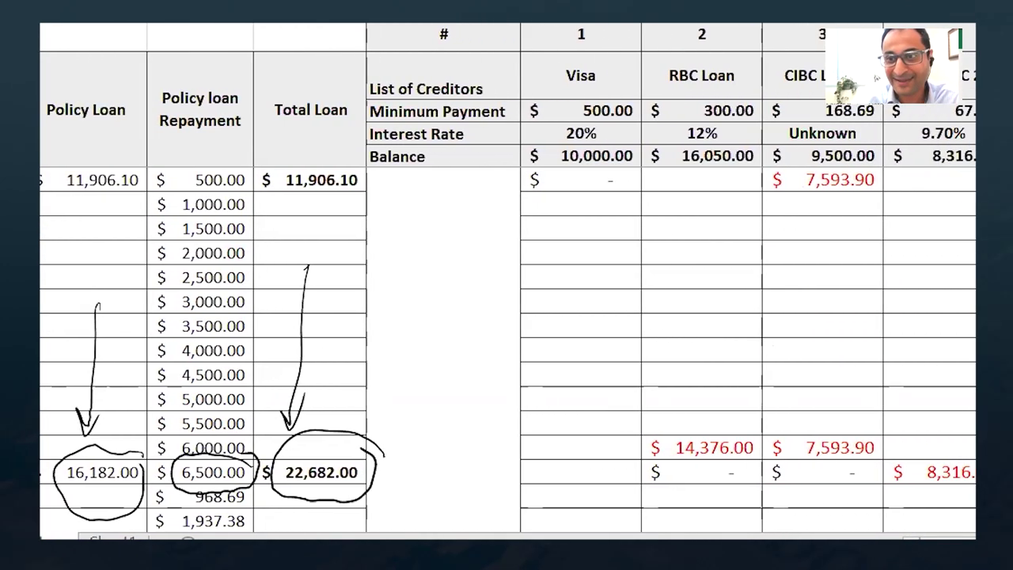
Draw arrows from the Oct-18 total loan to RBC Loan and CIBC LOC 1, and strike lines through the first three creditors
mouse_move(363, 448)
mouse_down()
mouse_move(693, 170)
mouse_move(671, 170)
mouse_move(681, 193)
mouse_up()
mouse_move(383, 487)
mouse_down()
mouse_move(811, 189)
mouse_move(789, 227)
mouse_up()
drag(697, 44, 726, 198)
drag(801, 46, 849, 185)
drag(580, 35, 633, 164)
drag(592, 68, 633, 152)
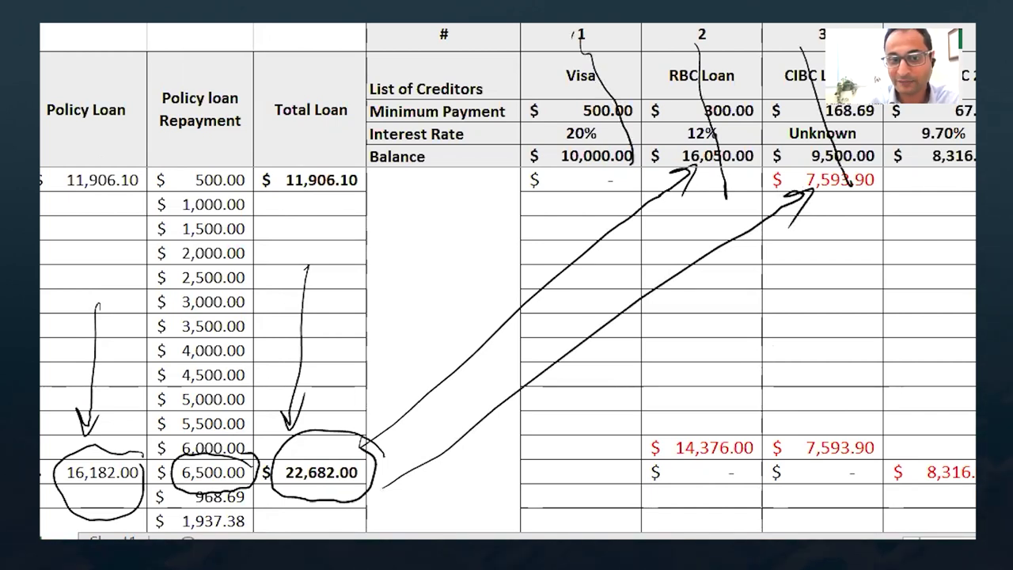
Circle the numbers 1, 2 and 3 above Visa, RBC Loan and CIBC LOC 1
mouse_move(576, 23)
mouse_down()
mouse_move(621, 55)
mouse_move(570, 60)
mouse_move(625, 27)
mouse_up()
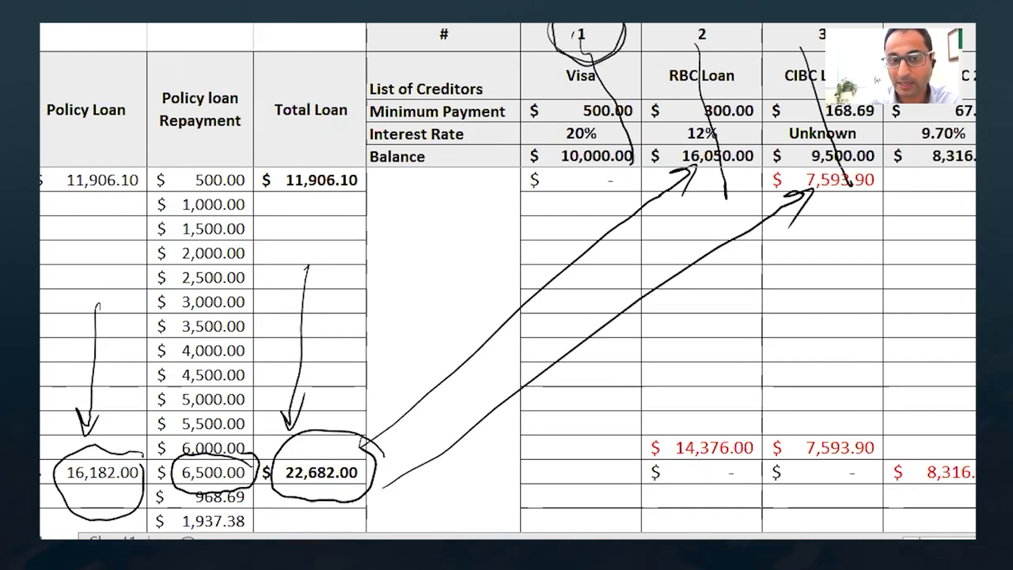
mouse_move(677, 24)
mouse_down()
mouse_move(733, 36)
mouse_move(666, 30)
mouse_up()
drag(808, 24, 799, 57)
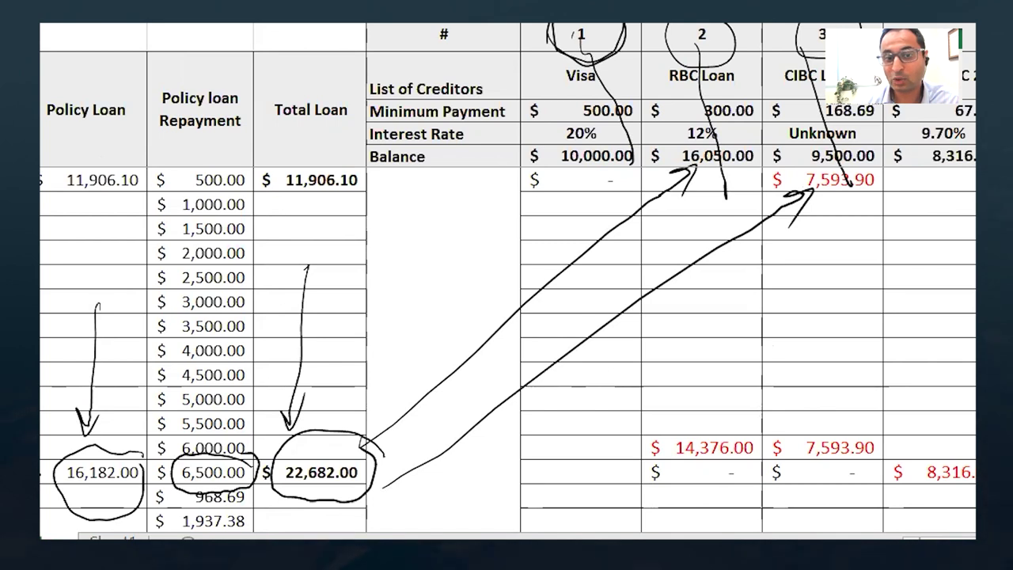
Undo the marks on the first three creditors and on the Oct-18 repayment and total loan
key(ctrl+z)
key(ctrl+z)
key(ctrl+z)
key(ctrl+z)
key(ctrl+z)
key(ctrl+z)
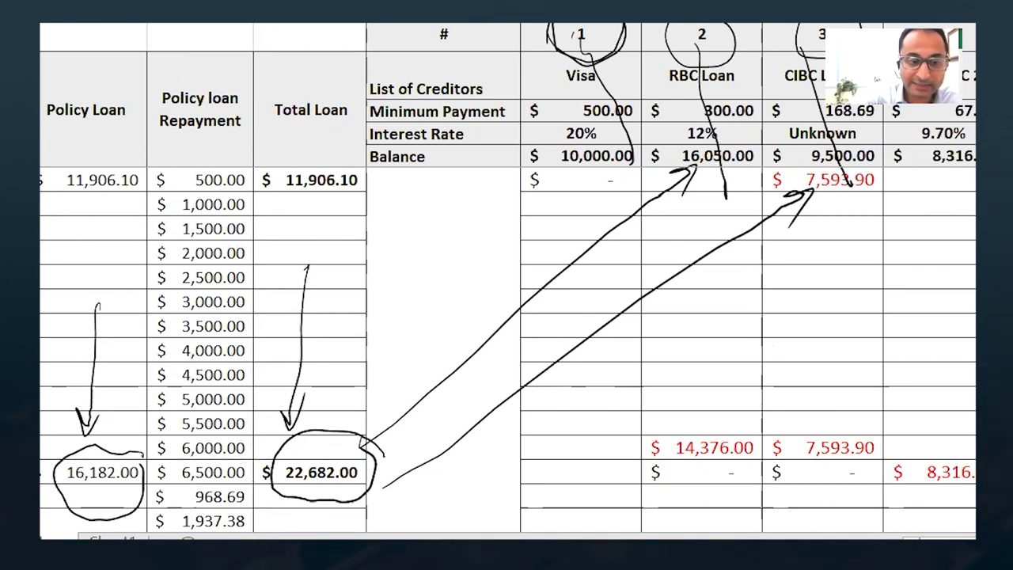
key(ctrl+z)
key(ctrl+z)
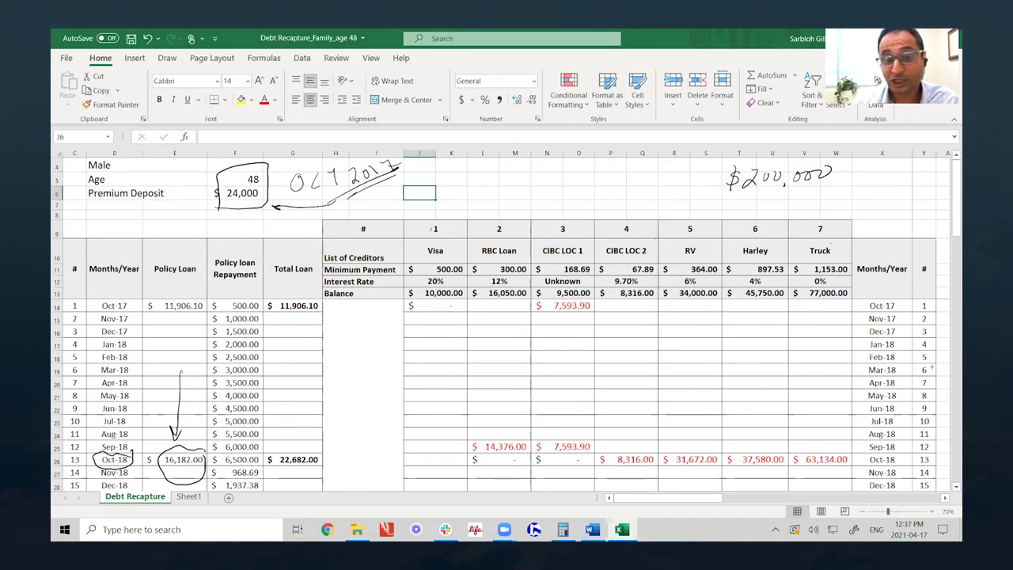
Circle the minimum payments of Visa, RBC Loan and CIBC LOC 1, and draw curves from them to the Total Loan column
mouse_move(462, 252)
mouse_down()
mouse_move(427, 261)
mouse_move(447, 275)
mouse_move(473, 252)
mouse_move(535, 261)
mouse_move(498, 256)
mouse_up()
mouse_move(589, 257)
mouse_down()
mouse_move(557, 267)
mouse_move(598, 261)
mouse_up()
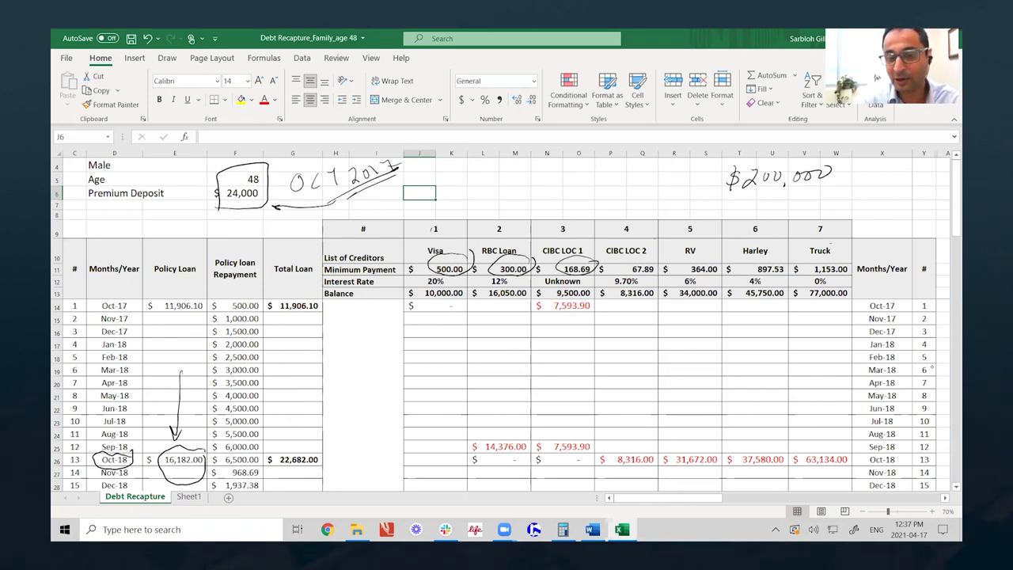
mouse_move(469, 255)
mouse_down()
mouse_move(386, 251)
mouse_move(316, 348)
mouse_up()
mouse_move(510, 250)
mouse_down()
mouse_move(498, 212)
mouse_move(331, 299)
mouse_move(297, 348)
mouse_up()
mouse_move(580, 254)
mouse_down()
mouse_move(538, 185)
mouse_move(287, 330)
mouse_move(427, 208)
mouse_up()
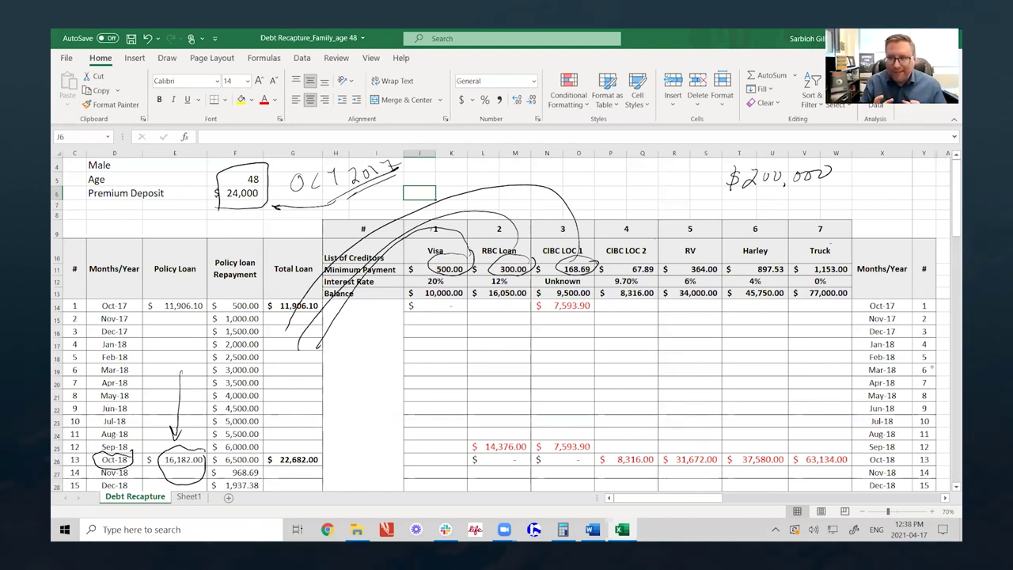
Undo the circles and curves on the minimum payments along with the remaining Oct-18 marks
key(ctrl+z)
key(ctrl+z)
key(ctrl+z)
key(ctrl+z)
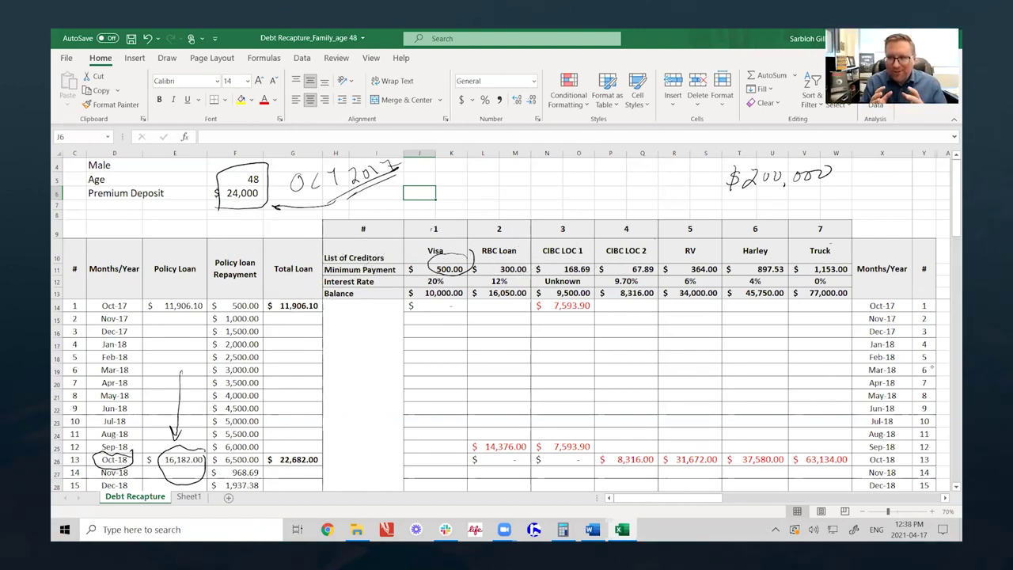
key(ctrl+z)
key(ctrl+z)
key(ctrl+z)
key(ctrl+z)
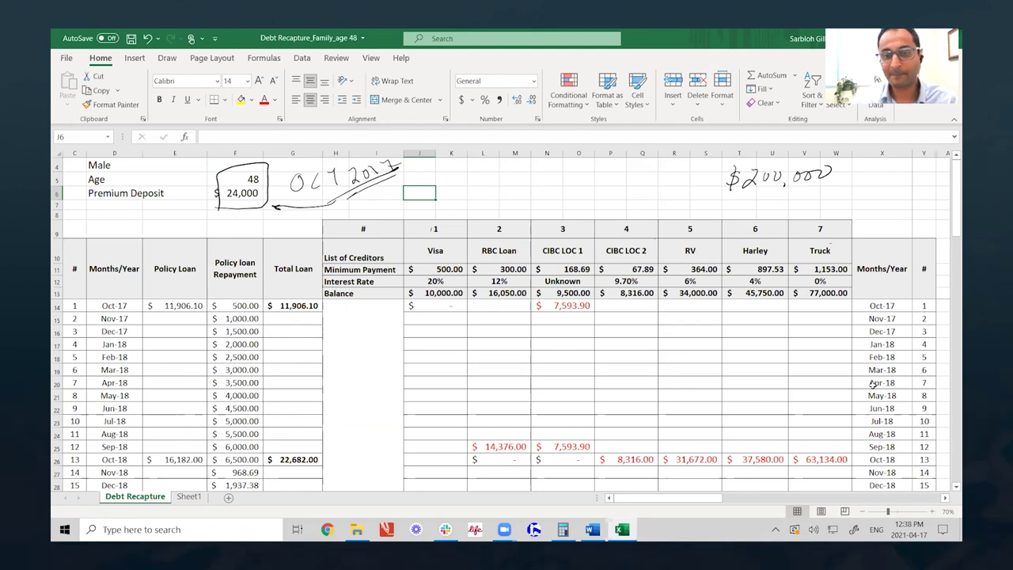
Circle the minimum payments of Visa, RBC Loan and CIBC LOC 1, and the Nov-18 policy loan repayment
scroll(926, 370, down, 1)
scroll(922, 370, down, 1)
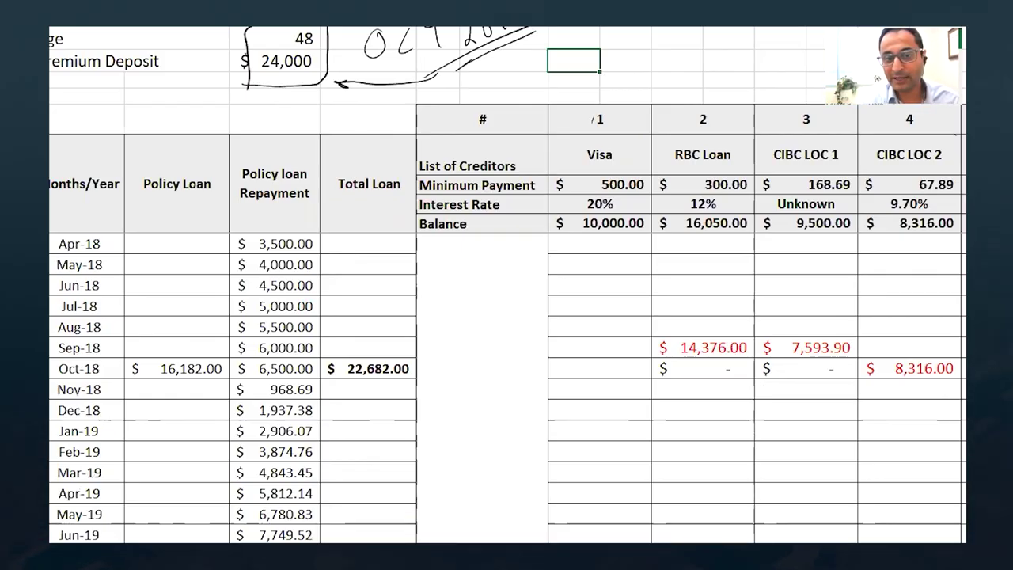
mouse_move(650, 162)
mouse_down()
mouse_move(614, 152)
mouse_move(663, 187)
mouse_up()
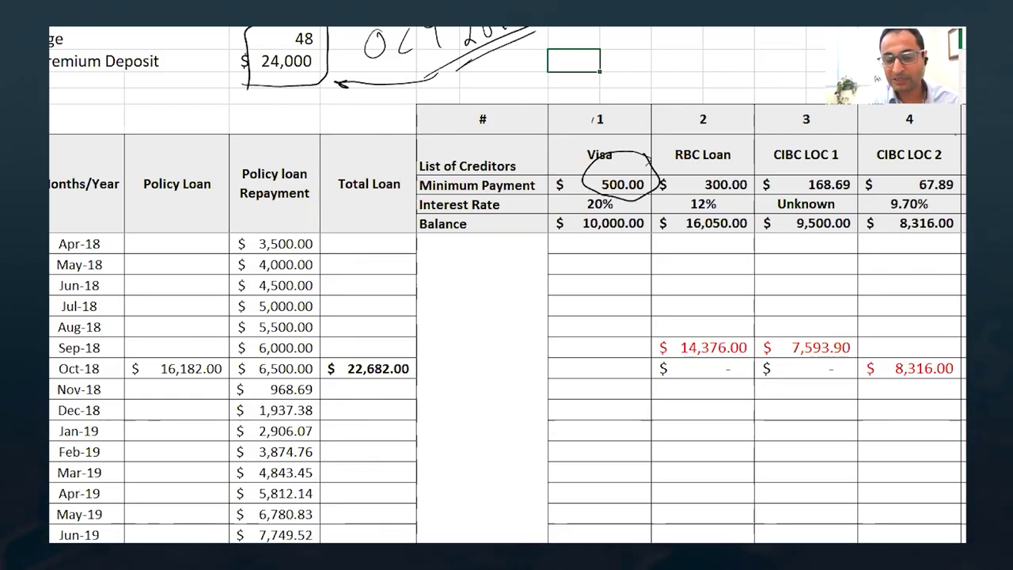
mouse_move(743, 162)
mouse_down()
mouse_move(700, 208)
mouse_move(742, 158)
mouse_up()
mouse_move(850, 155)
mouse_down()
mouse_move(797, 189)
mouse_move(876, 163)
mouse_up()
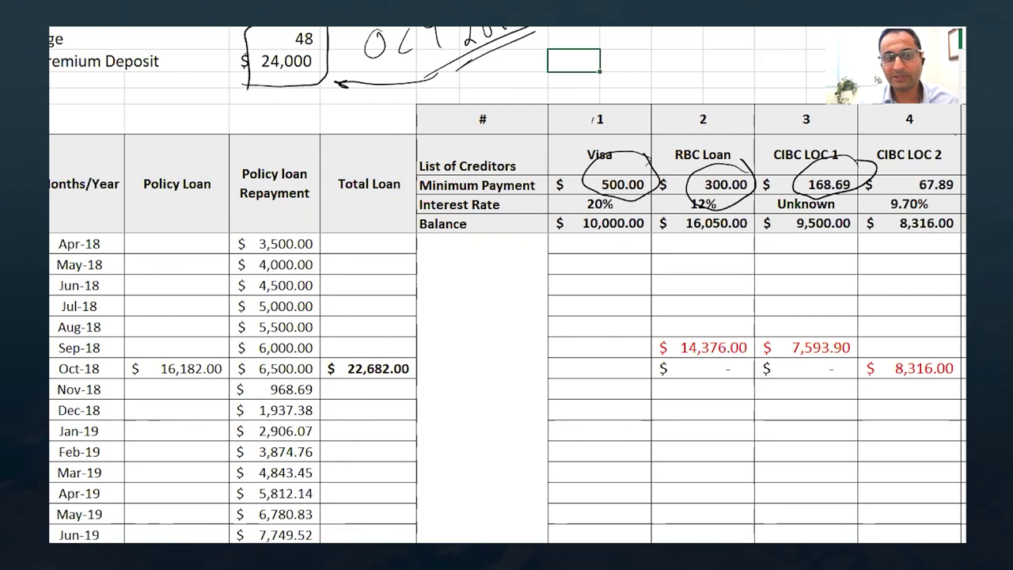
mouse_move(258, 369)
mouse_down()
mouse_move(324, 368)
mouse_move(292, 405)
mouse_move(334, 381)
mouse_up()
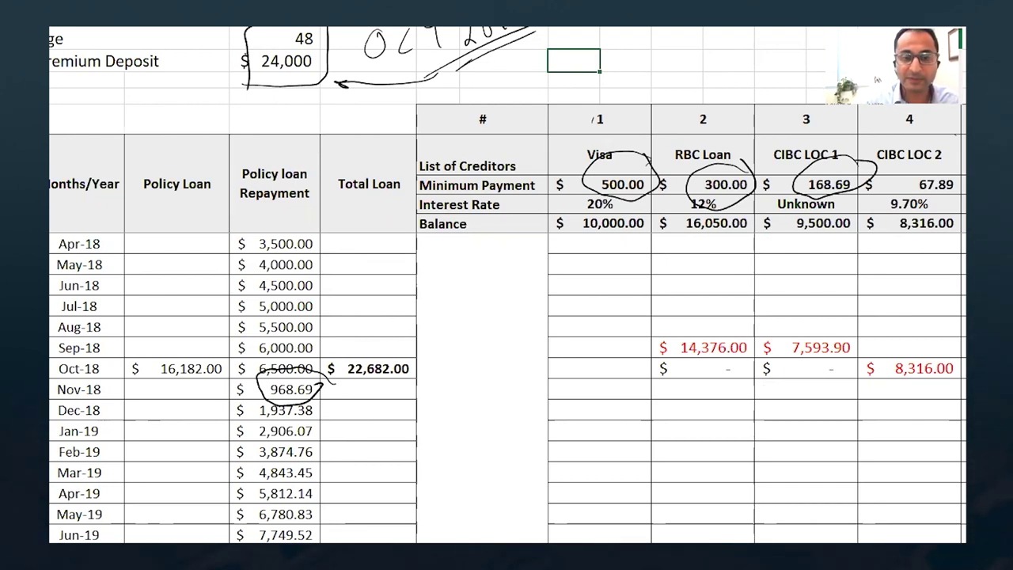
Circle the Oct-19 month label and its policy loan, repayment and total loan amounts
scroll(506, 387, down, 2)
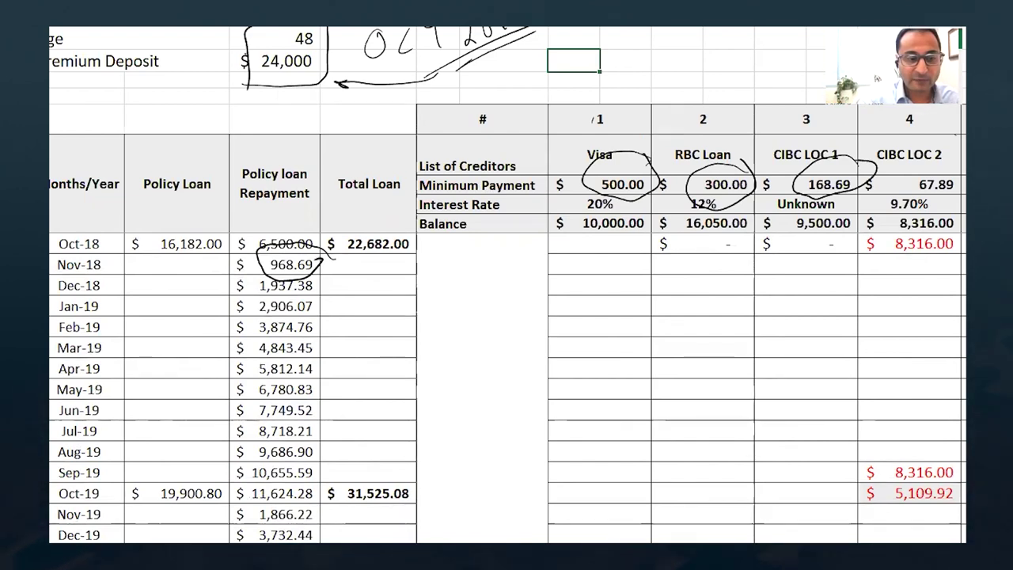
mouse_move(107, 473)
mouse_down()
mouse_move(51, 476)
mouse_move(105, 494)
mouse_move(52, 505)
mouse_up()
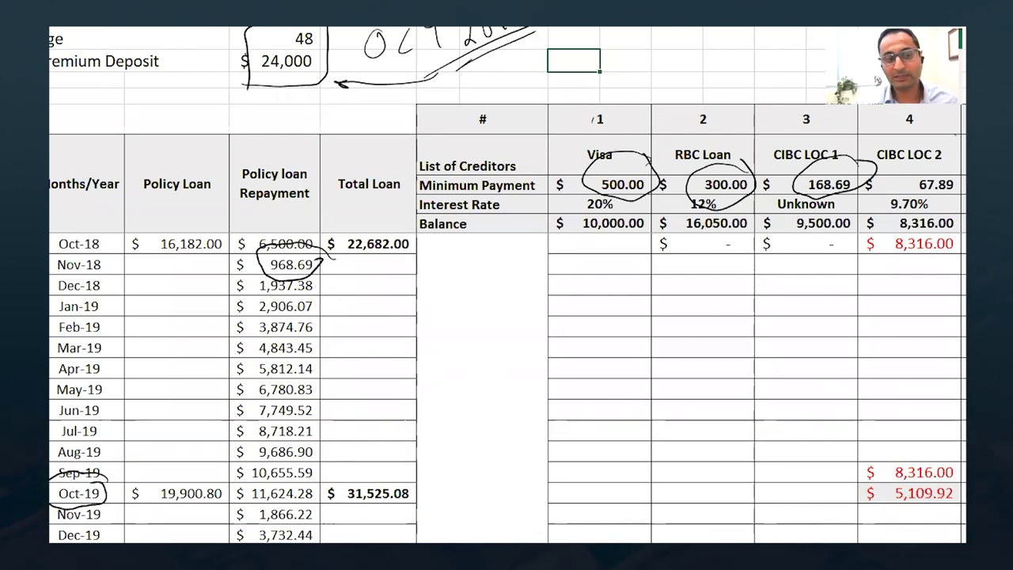
mouse_move(216, 523)
mouse_down()
mouse_move(198, 445)
mouse_move(141, 498)
mouse_move(189, 519)
mouse_move(223, 517)
mouse_up()
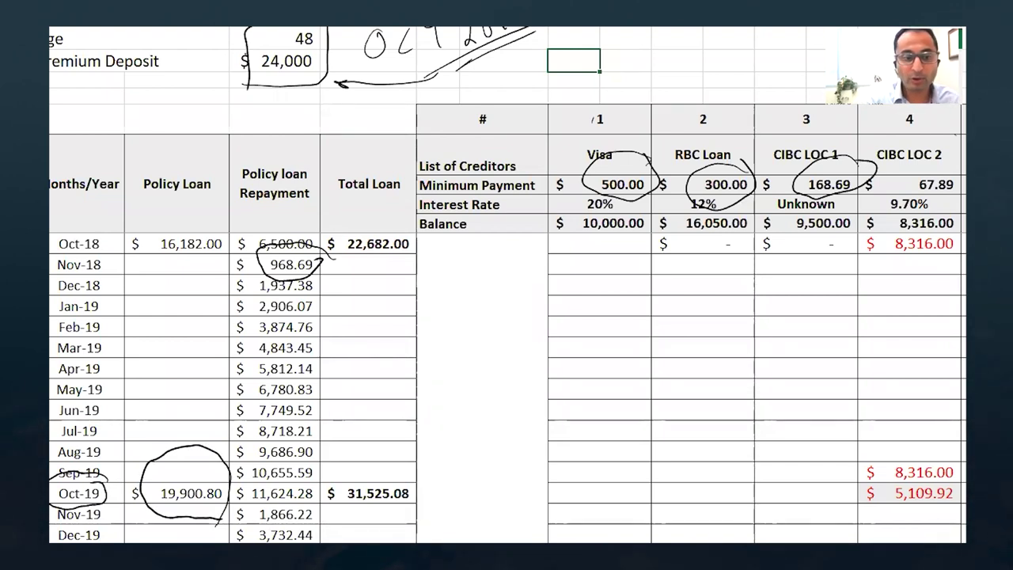
mouse_move(308, 473)
mouse_down()
mouse_move(327, 478)
mouse_move(253, 474)
mouse_up()
mouse_move(306, 503)
mouse_down()
mouse_move(244, 499)
mouse_move(328, 475)
mouse_up()
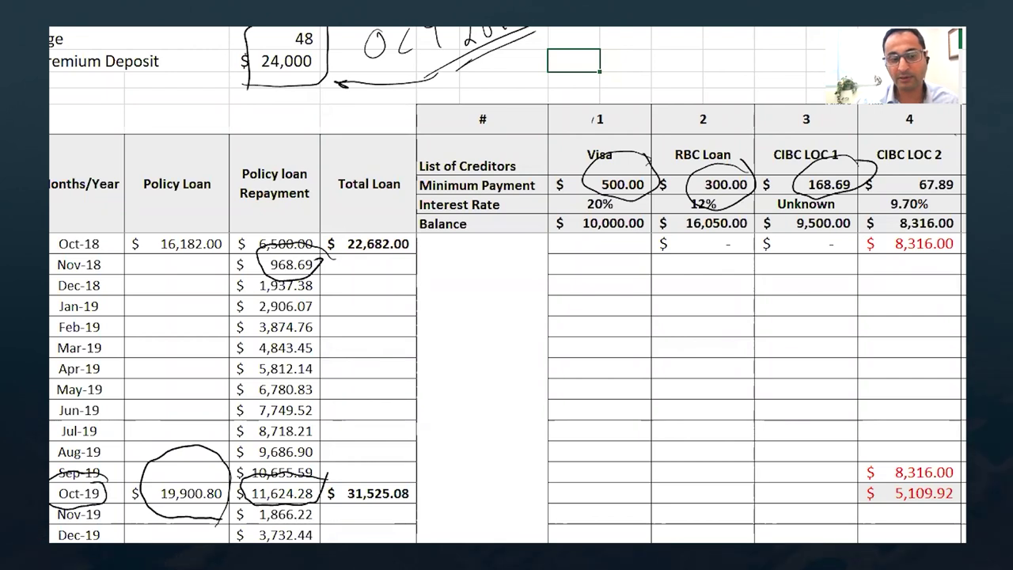
mouse_move(439, 463)
mouse_down()
mouse_move(340, 467)
mouse_move(400, 518)
mouse_move(442, 466)
mouse_up()
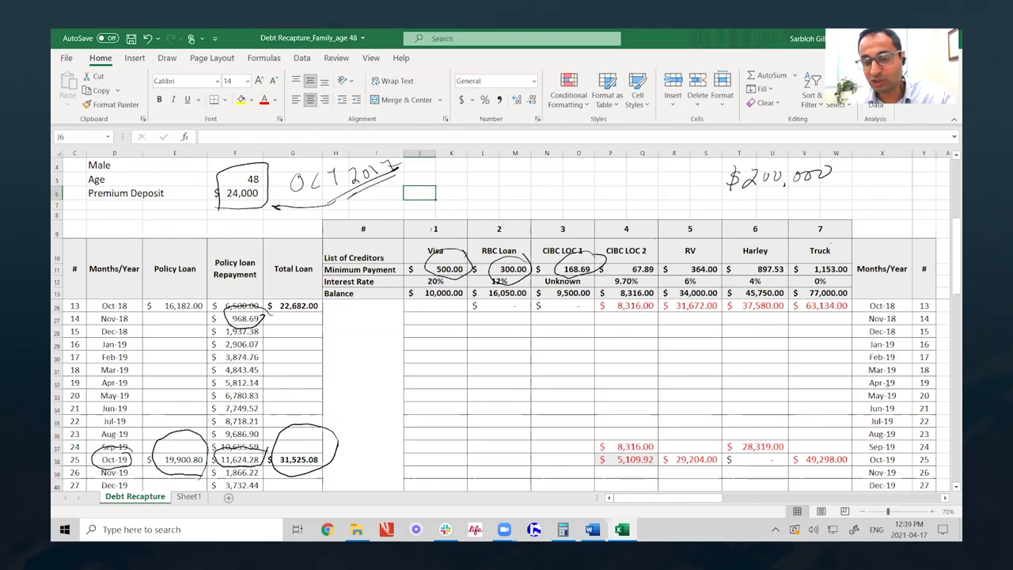
Strike lines through the Harley, RV and Truck creditor headings and their minimum payments
scroll(507, 396, up, 3)
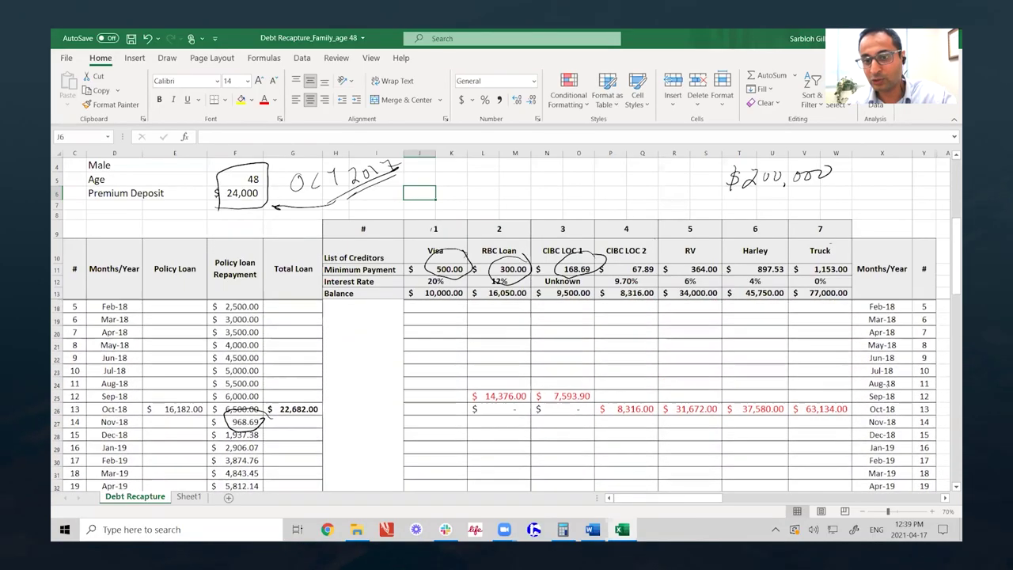
scroll(506, 396, up, 3)
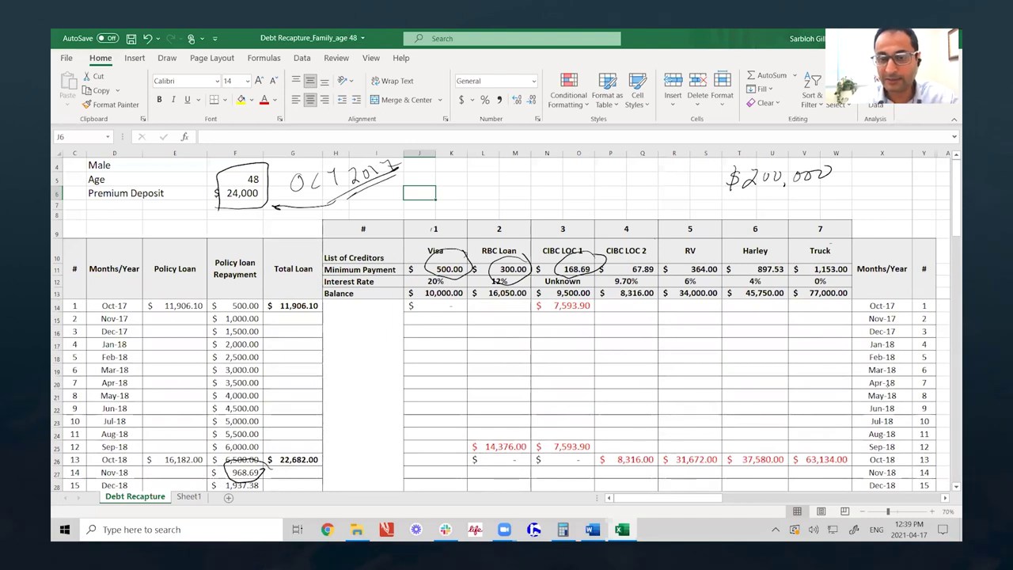
scroll(507, 396, down, 2)
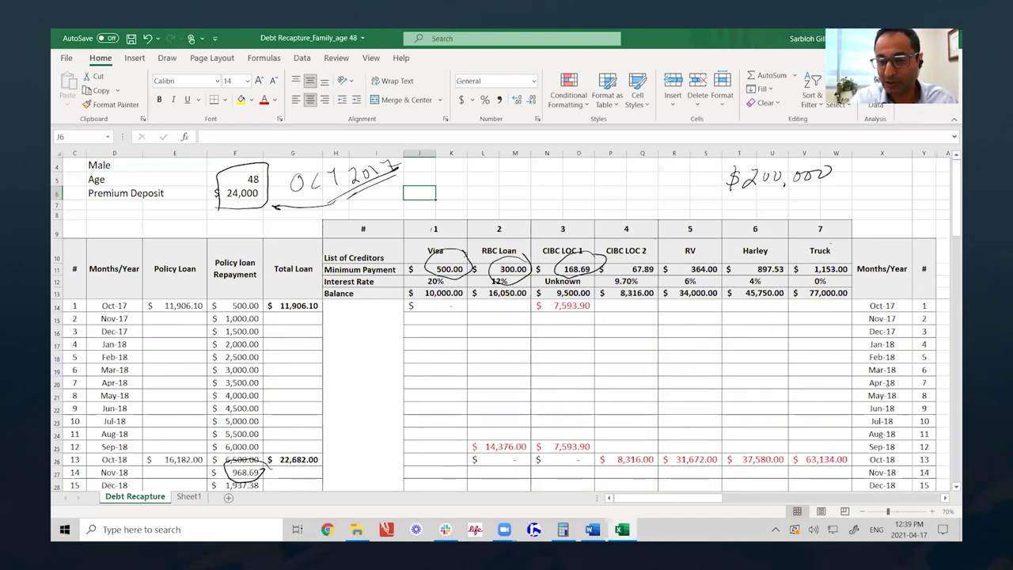
drag(780, 290, 785, 298)
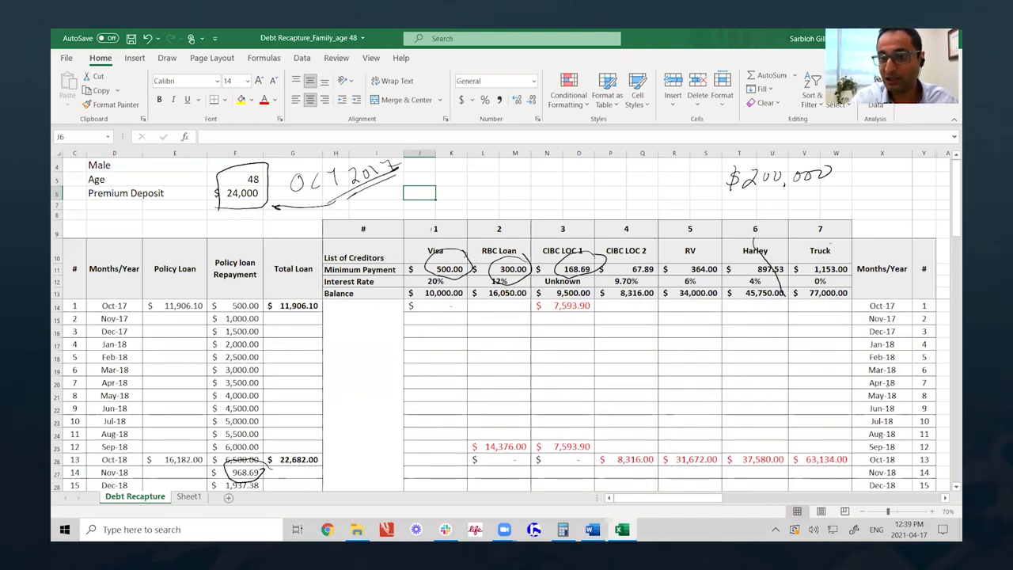
drag(689, 243, 717, 291)
drag(812, 239, 825, 281)
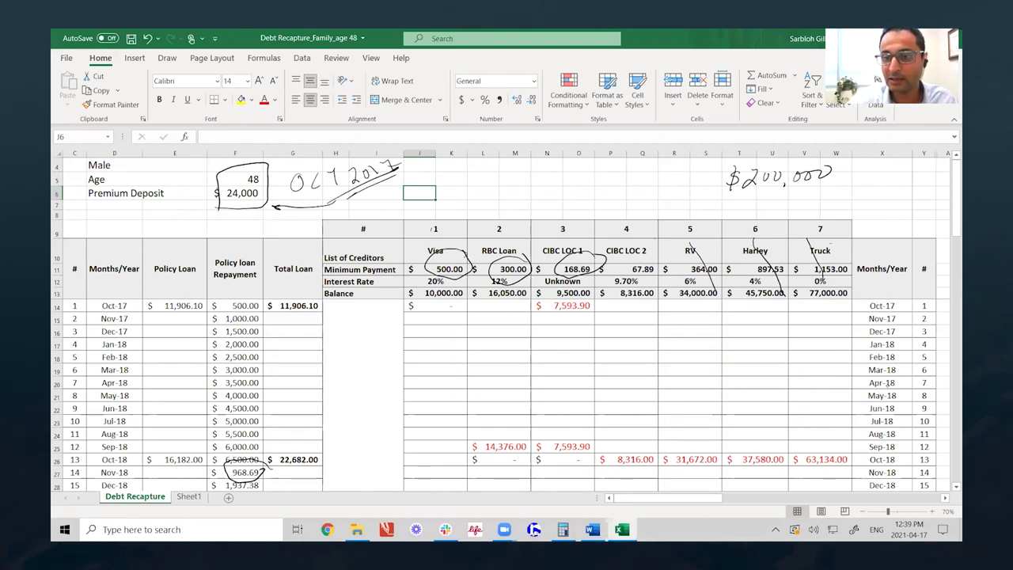
Erase the strike lines from the RV, Harley and Truck headings
click(703, 267)
click(769, 267)
click(815, 259)
Cross out Harley's Sep-19 and Oct-19 balances with an X
scroll(506, 395, down, 3)
scroll(886, 383, down, 3)
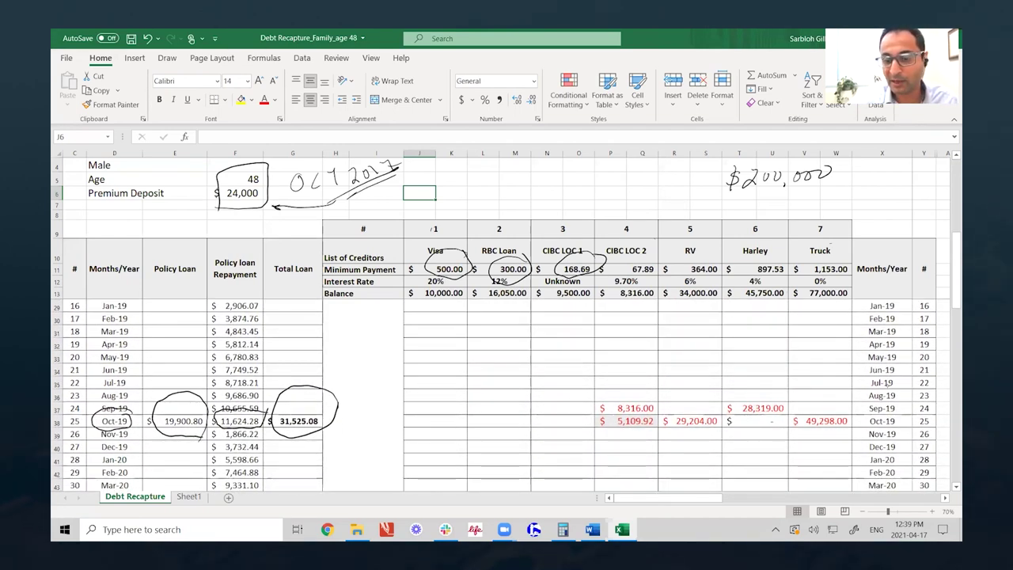
drag(743, 394, 765, 431)
drag(777, 395, 755, 432)
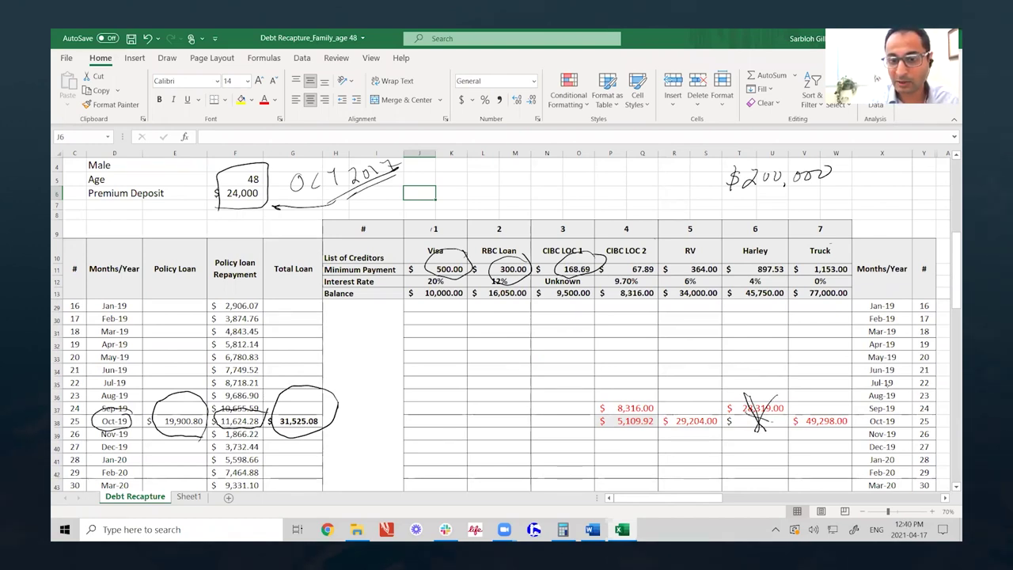
Draw a bracket arrow from CIBC LOC 2's Sep-19 balance to its Oct-19 balance and ring the Visa, RBC Loan, CIBC LOC 1 and Harley headings
mouse_move(596, 404)
mouse_down()
mouse_move(583, 426)
mouse_move(595, 427)
mouse_up()
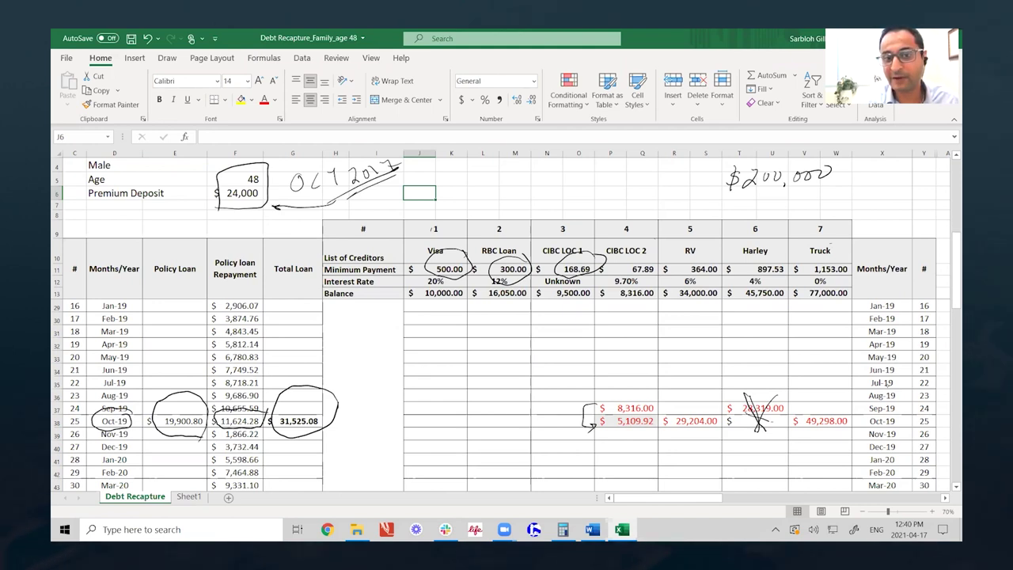
mouse_move(454, 199)
mouse_down()
mouse_move(416, 269)
mouse_move(472, 245)
mouse_move(455, 199)
mouse_up()
mouse_move(522, 207)
mouse_down()
mouse_move(508, 202)
mouse_move(525, 221)
mouse_up()
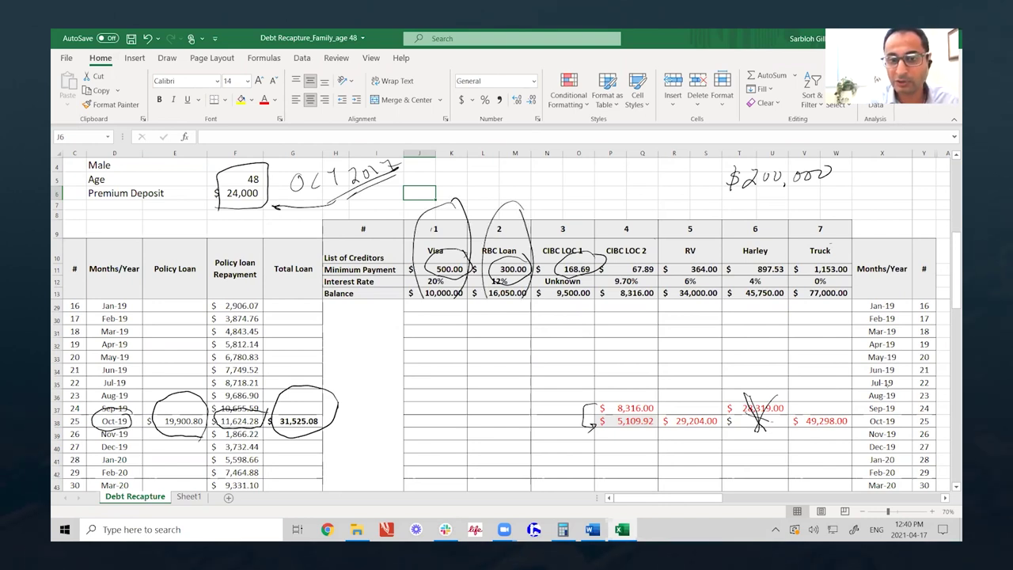
mouse_move(576, 195)
mouse_down()
mouse_move(554, 297)
mouse_move(587, 198)
mouse_up()
mouse_move(750, 201)
mouse_down()
mouse_move(778, 192)
mouse_move(739, 266)
mouse_move(777, 193)
mouse_up()
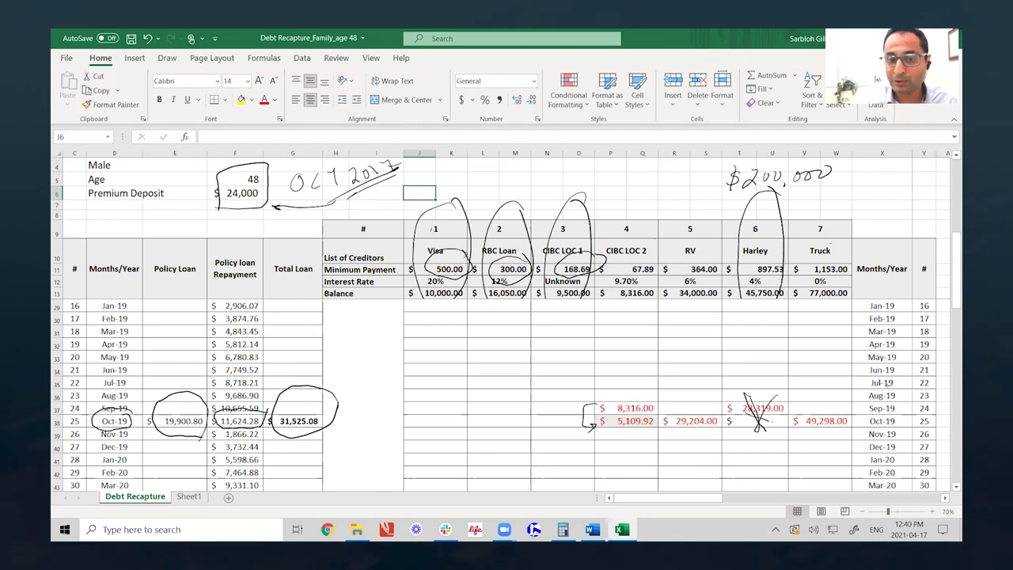
Erase the rings on the creditor headings and minimum payments, the X on Harley's balances and the circles on the Oct-19 row
click(427, 269)
click(489, 269)
click(546, 261)
click(582, 269)
click(740, 261)
click(758, 412)
key(ctrl+z)
key(ctrl+z)
key(ctrl+z)
key(ctrl+z)
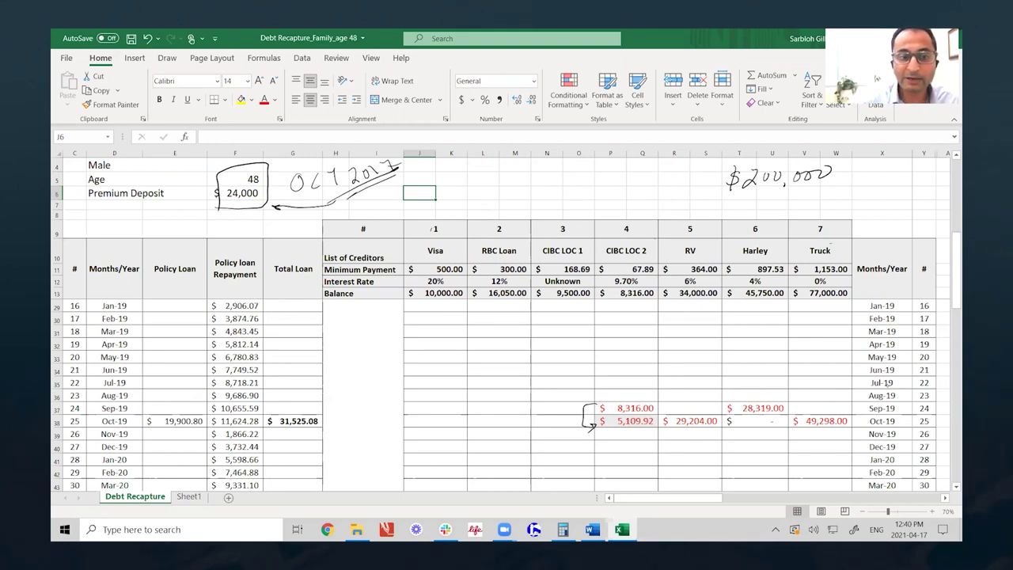
Circle the Nov-19 policy loan repayment and erase the bracket arrow beside CIBC LOC 2's Sep-19 and Oct-19 balances
scroll(884, 383, down, 3)
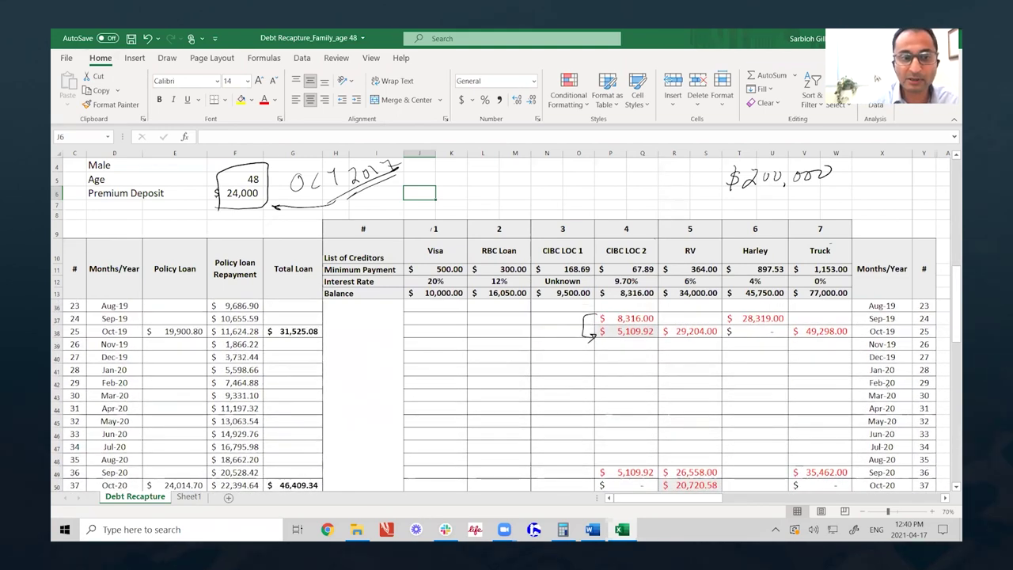
mouse_move(255, 335)
mouse_down()
mouse_move(218, 347)
mouse_move(266, 348)
mouse_move(269, 335)
mouse_up()
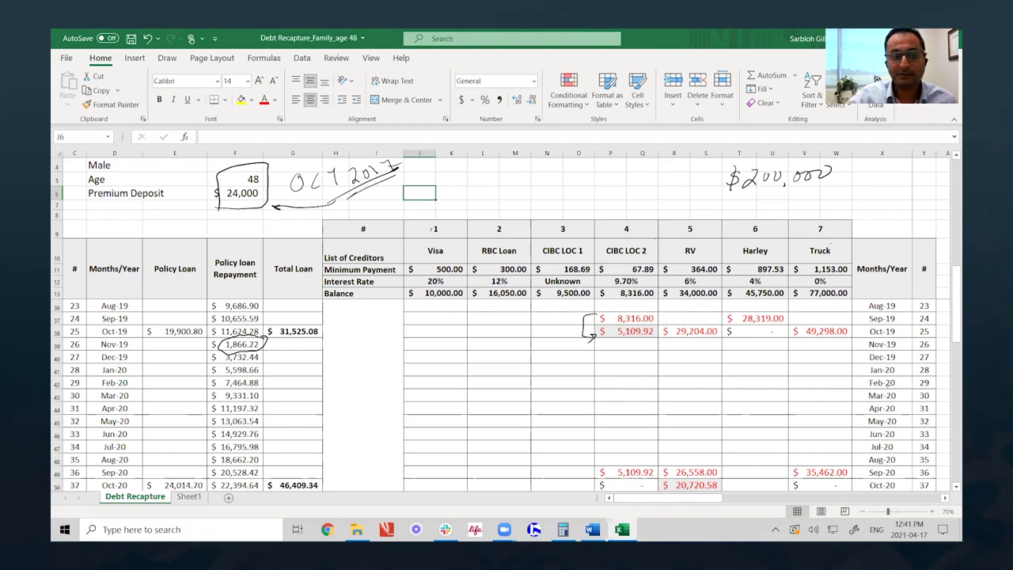
key(ctrl+z)
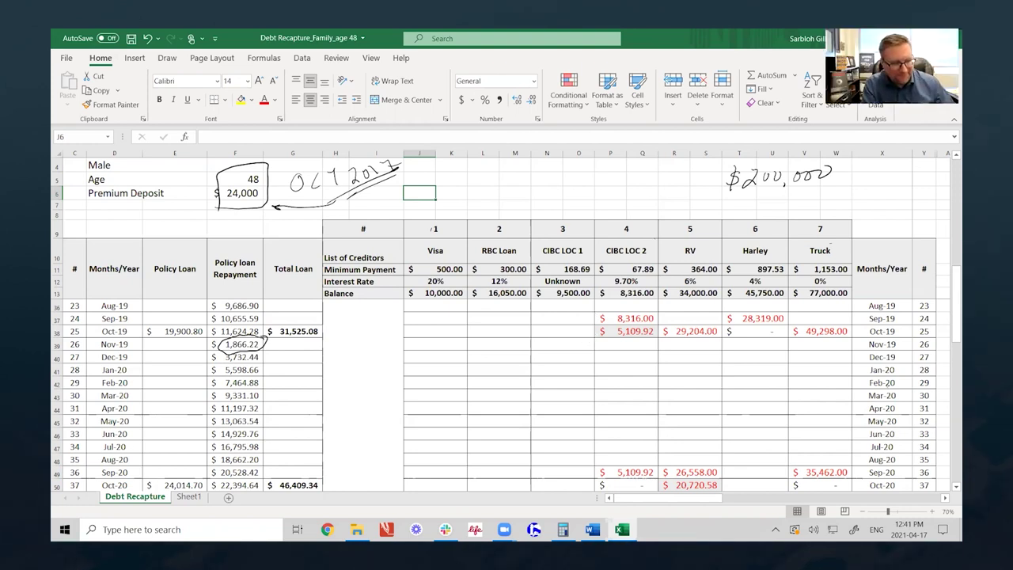
Circle the Oct-20 month label and its policy loan amount, and draw an arrow pointing at the premium deposit
scroll(506, 395, down, 3)
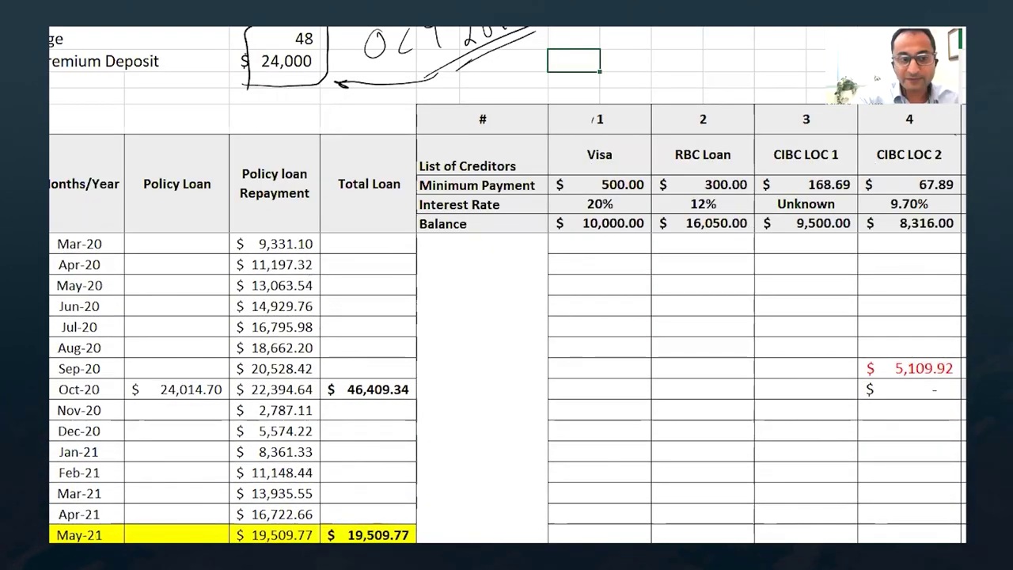
mouse_move(114, 377)
mouse_down()
mouse_move(57, 370)
mouse_move(108, 401)
mouse_move(120, 386)
mouse_move(95, 361)
mouse_up()
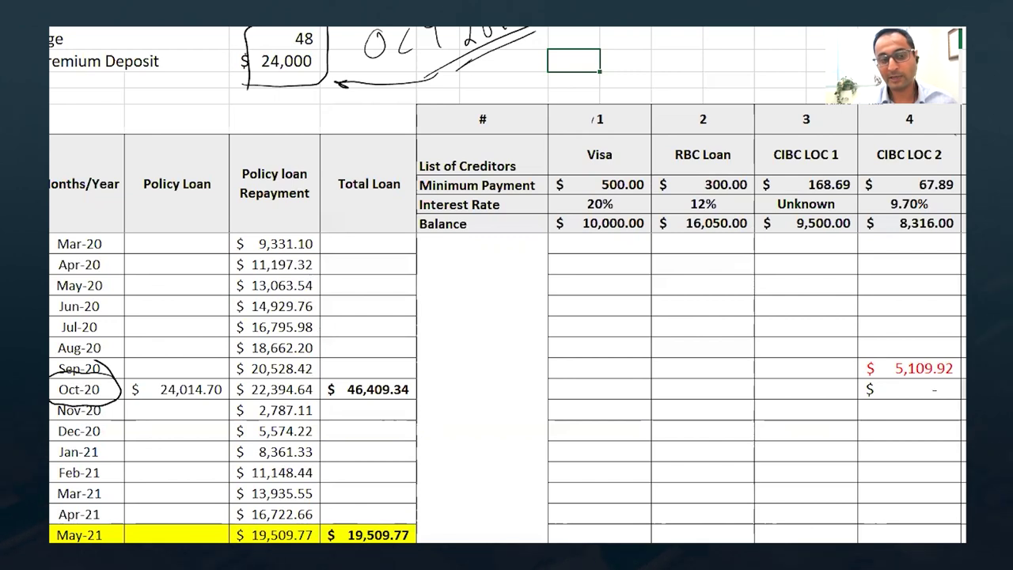
mouse_move(234, 363)
mouse_down()
mouse_move(155, 348)
mouse_move(221, 416)
mouse_move(212, 335)
mouse_up()
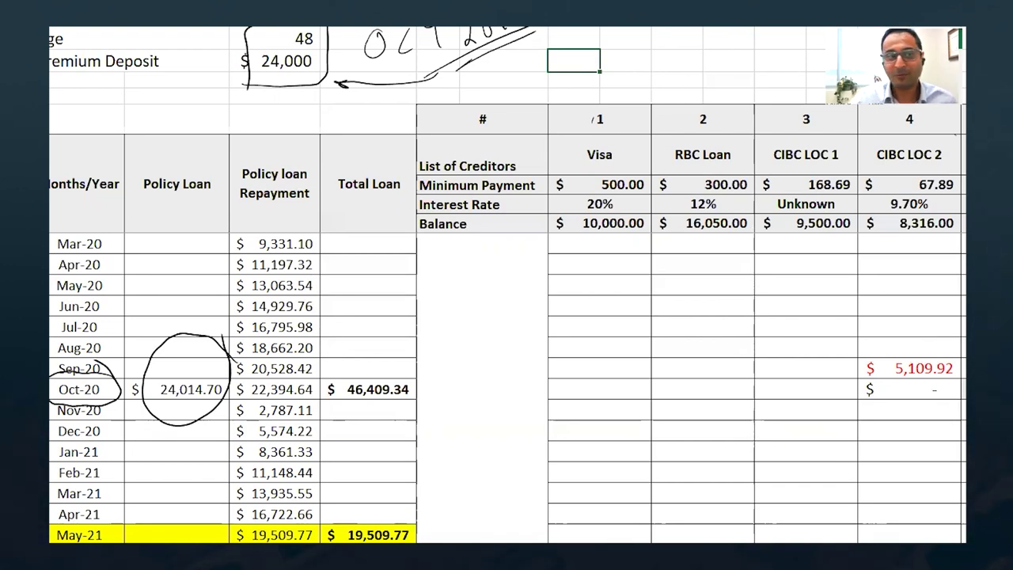
drag(93, 101, 261, 68)
drag(261, 69, 229, 114)
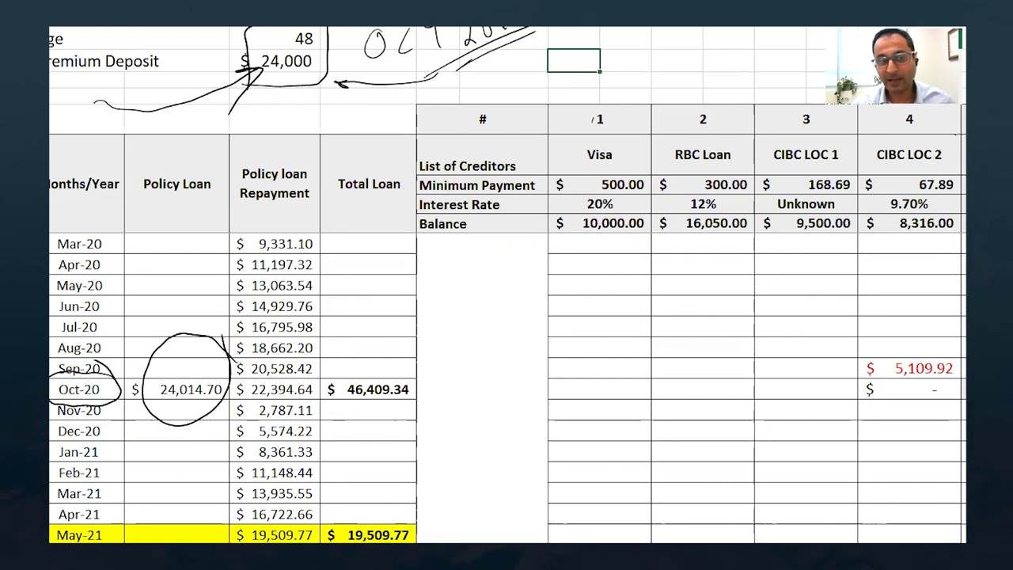
Circle Oct-20's policy loan repayment and total loan, and draw a downward arrow to its policy loan amount
mouse_move(326, 370)
mouse_down()
mouse_move(252, 366)
mouse_move(252, 400)
mouse_move(324, 386)
mouse_up()
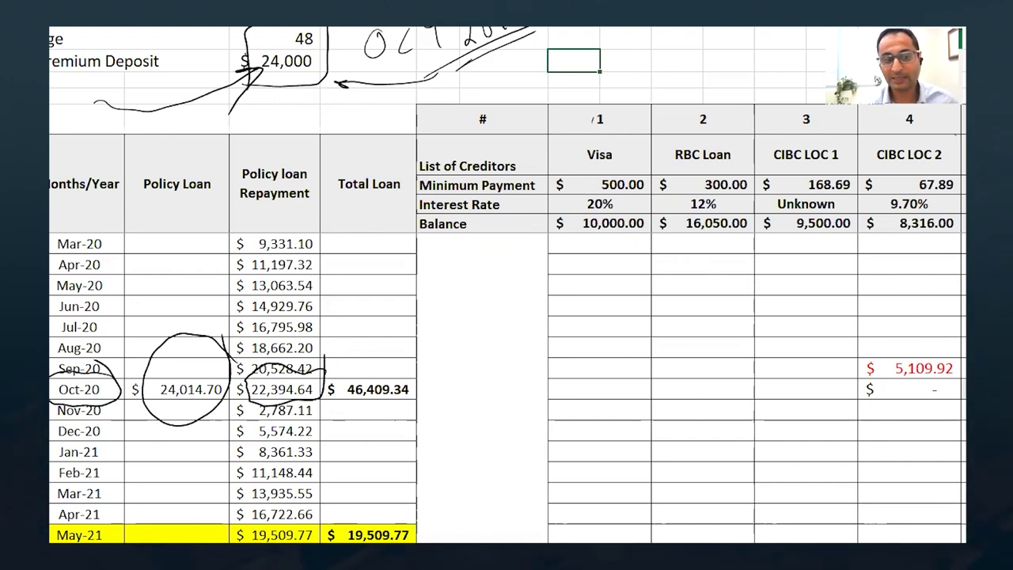
drag(191, 261, 191, 322)
drag(187, 306, 209, 288)
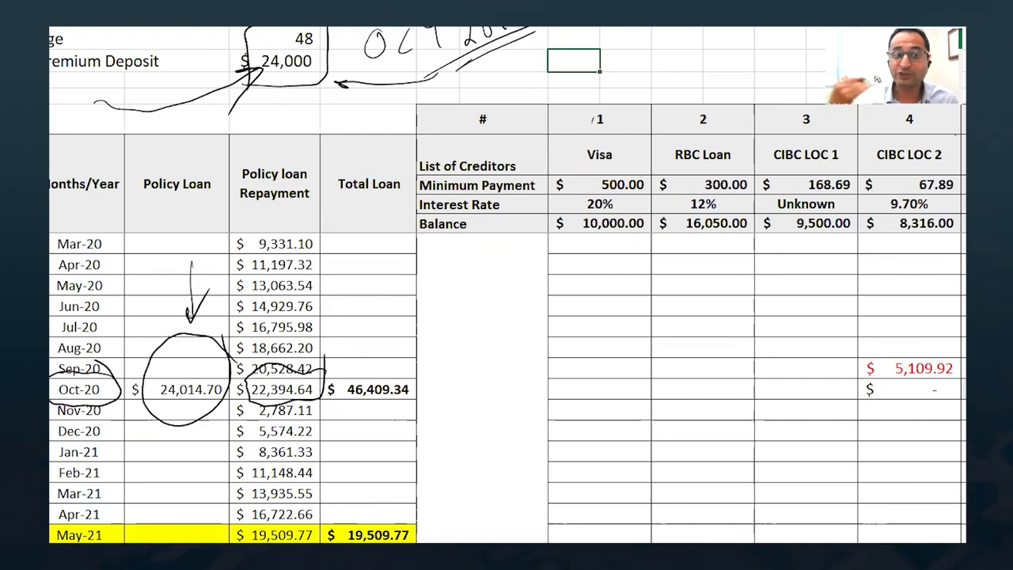
mouse_move(433, 377)
mouse_down()
mouse_move(418, 355)
mouse_move(332, 386)
mouse_move(427, 348)
mouse_up()
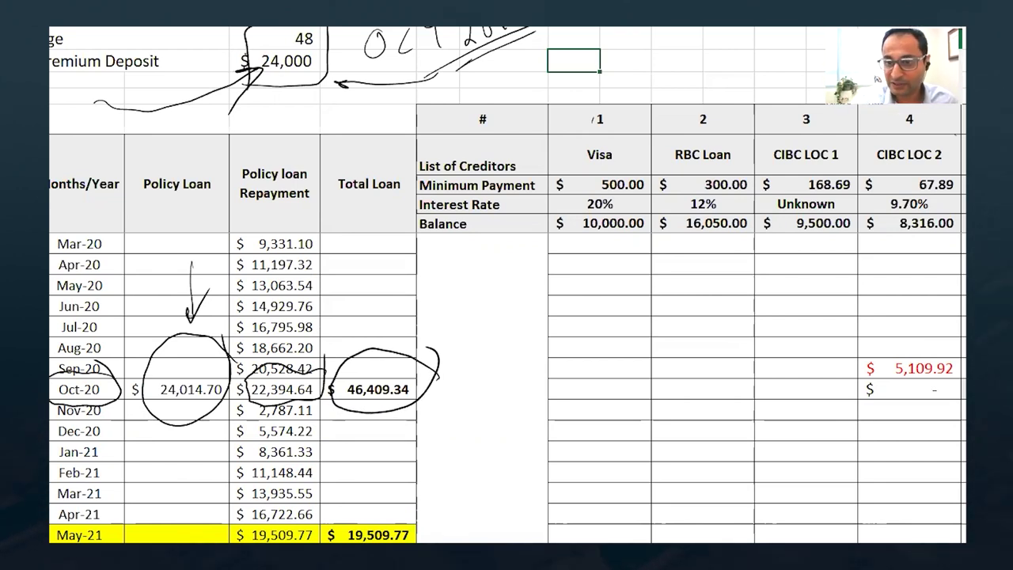
Strike through the Truck and CIBC LOC 2 headings and their Sep-20 and Oct-20 balances, and bracket RV's balances with the Oct-20 one circled
drag(811, 229, 839, 289)
drag(820, 366, 841, 411)
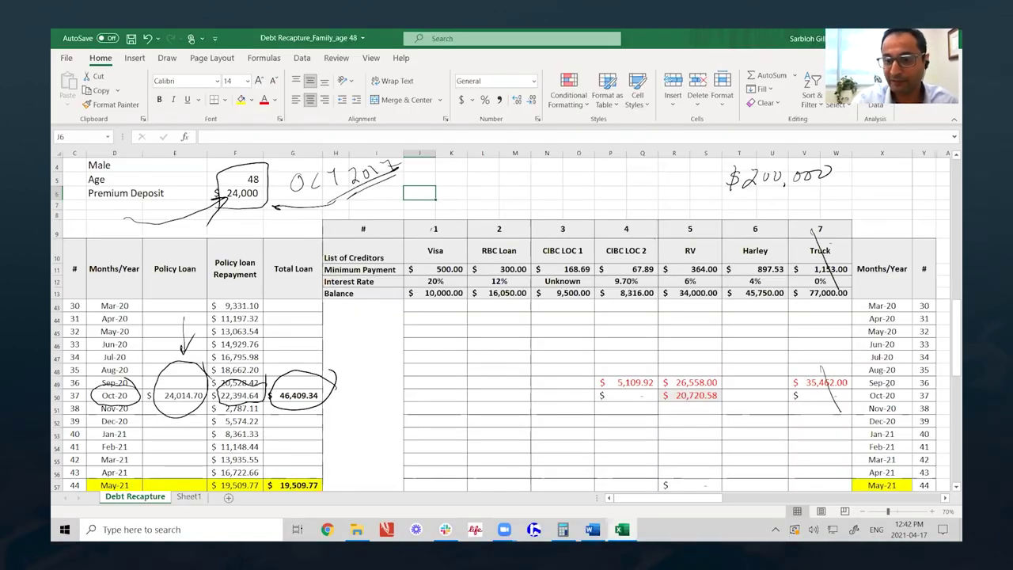
drag(615, 230, 643, 291)
drag(619, 361, 636, 402)
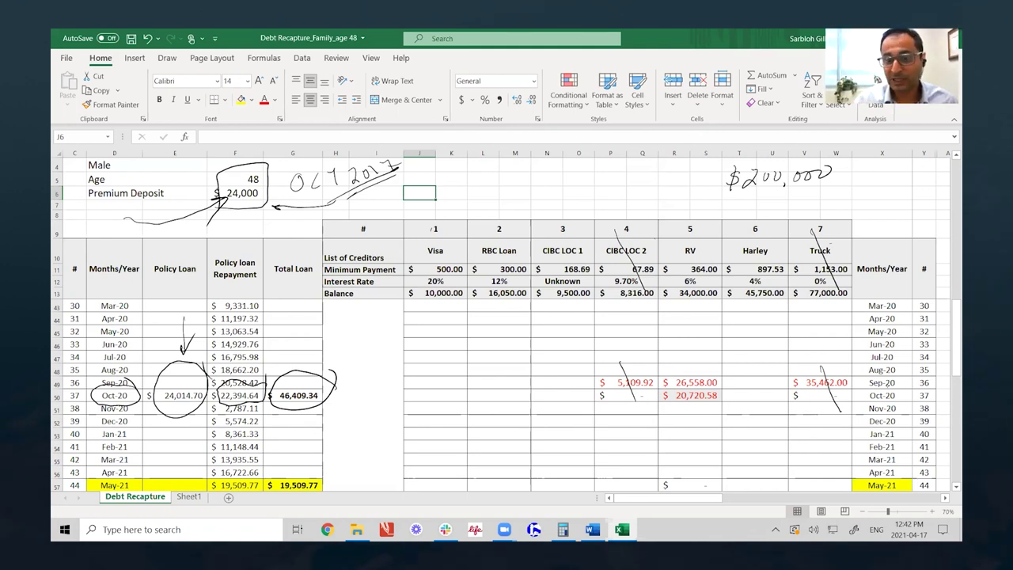
drag(668, 377, 667, 402)
mouse_move(722, 387)
mouse_down()
mouse_move(673, 386)
mouse_move(716, 405)
mouse_move(723, 391)
mouse_up()
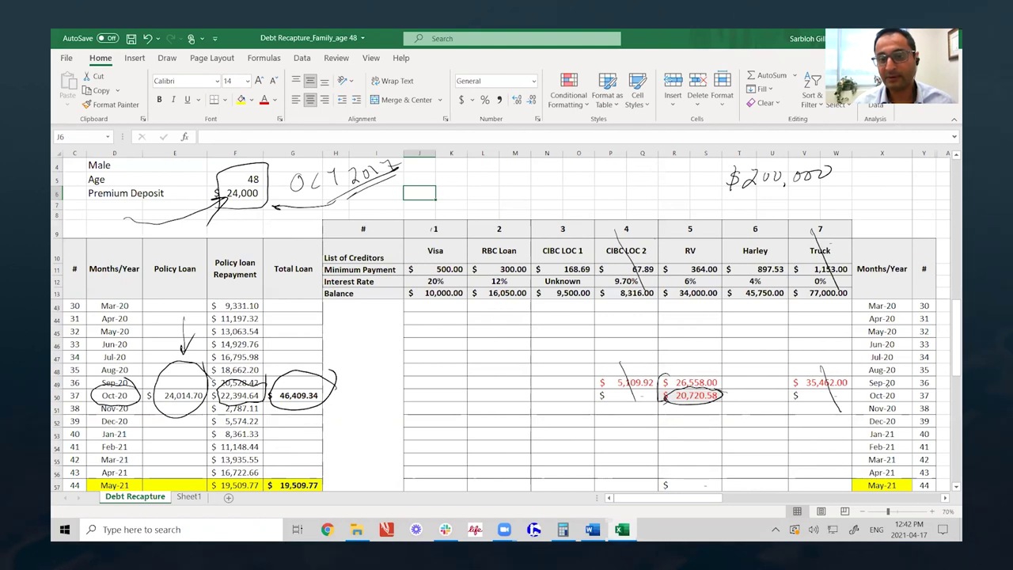
Erase the strikes on the Truck column and CIBC LOC 2 heading, plus the circles and arrow on the Oct-20 loan amounts
key(ctrl+z)
key(ctrl+z)
key(ctrl+z)
key(ctrl+z)
key(ctrl+z)
key(ctrl+z)
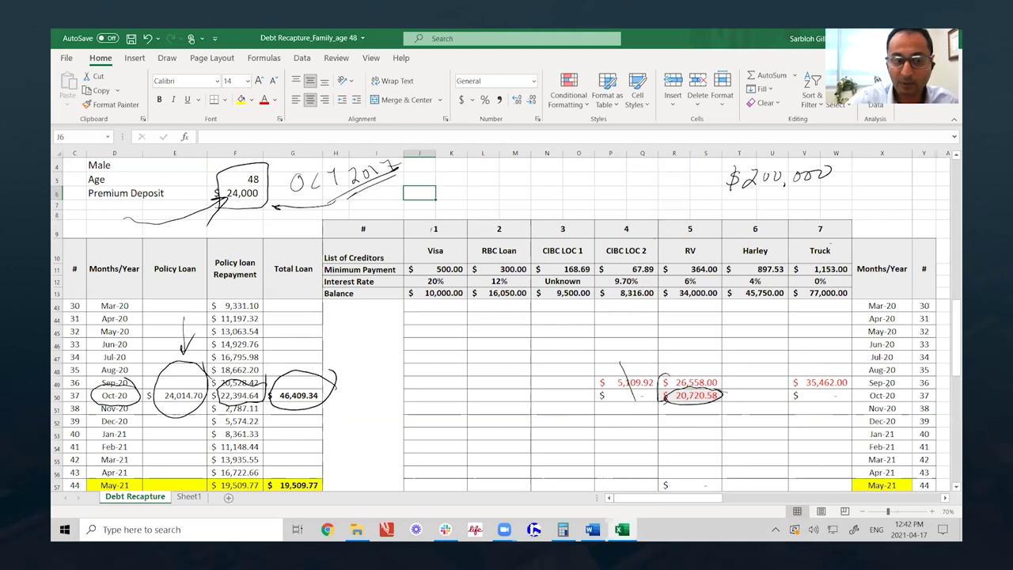
key(ctrl+z)
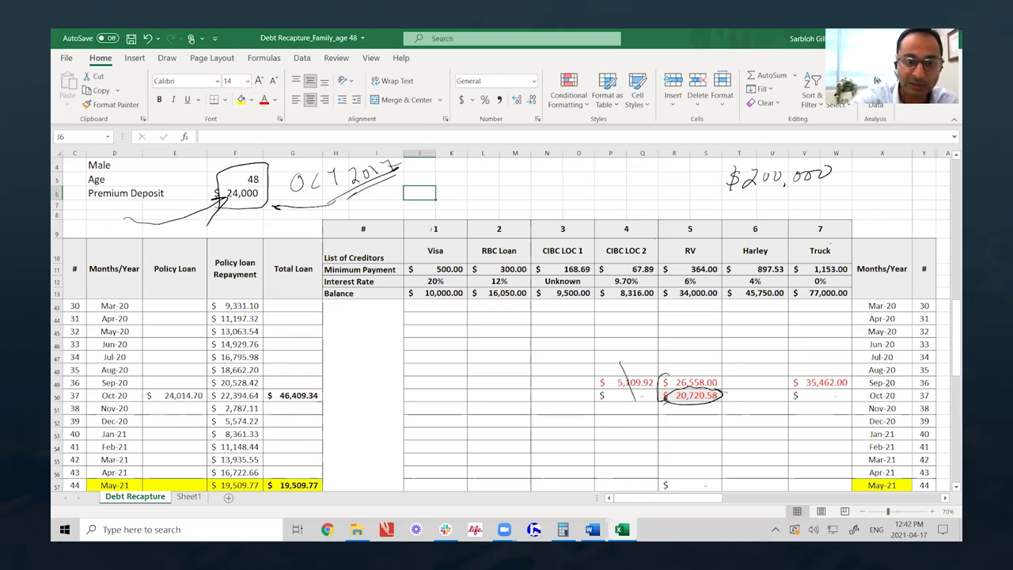
Ring the headings of all creditors except RV, from Visa to Truck, and circle the Nov-20 policy loan repayment
mouse_move(452, 203)
mouse_down()
mouse_move(420, 299)
mouse_move(473, 299)
mouse_up()
mouse_move(484, 255)
mouse_down()
mouse_move(519, 196)
mouse_move(533, 280)
mouse_up()
mouse_move(576, 204)
mouse_down()
mouse_move(555, 297)
mouse_move(602, 297)
mouse_up()
mouse_move(622, 203)
mouse_down()
mouse_move(603, 298)
mouse_move(653, 293)
mouse_up()
mouse_move(761, 198)
mouse_down()
mouse_move(739, 298)
mouse_move(778, 294)
mouse_up()
mouse_move(836, 201)
mouse_down()
mouse_move(812, 297)
mouse_move(860, 297)
mouse_up()
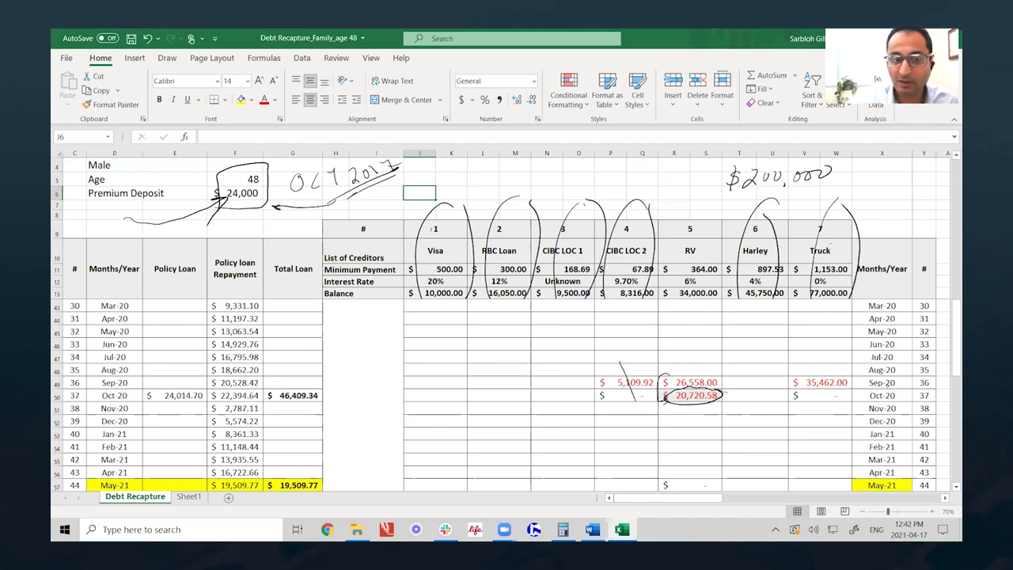
mouse_move(269, 408)
mouse_down()
mouse_move(217, 408)
mouse_move(247, 418)
mouse_move(269, 400)
mouse_up()
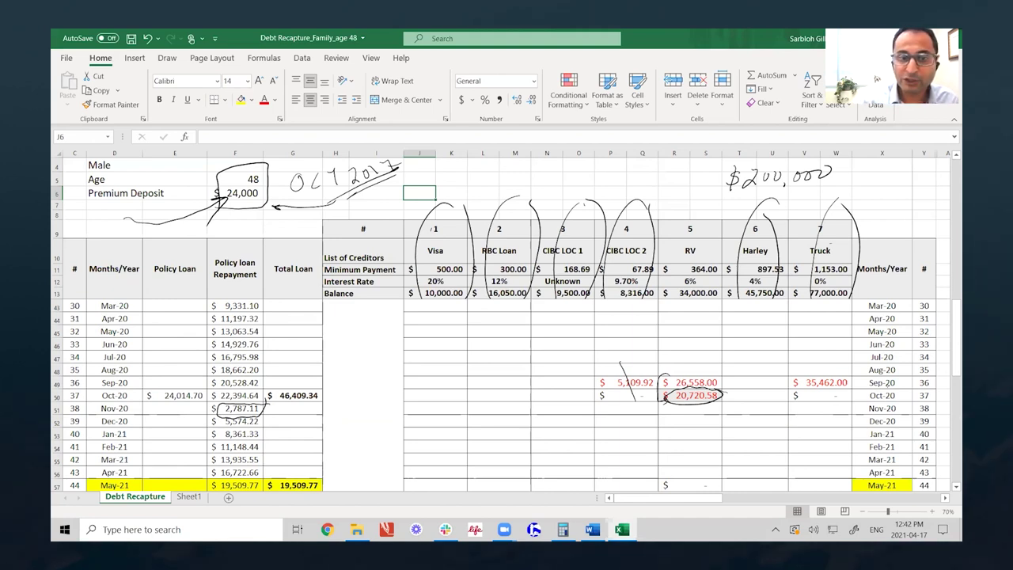
Erase the rings on the creditor headings and the marks on CIBC LOC 2's and RV's Sep-20 and Oct-20 balances
key(ctrl+z)
key(ctrl+z)
key(ctrl+z)
key(ctrl+z)
key(ctrl+z)
key(ctrl+z)
key(ctrl+z)
key(ctrl+z)
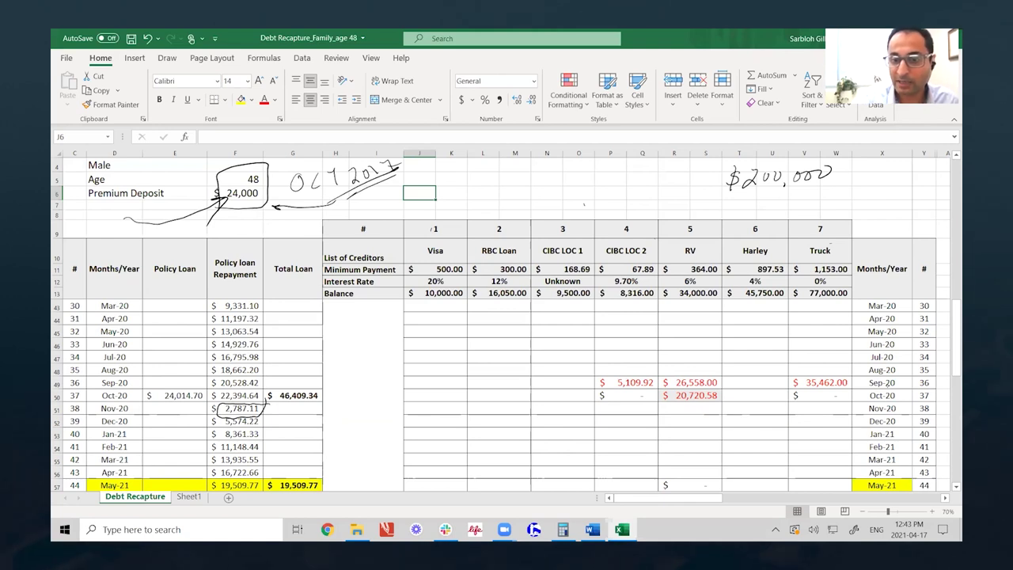
Circle the RV heading, month 44, the May-21 label and its total loan, and draw an arrow from that total to RV's May-21 balance
drag(694, 238, 685, 239)
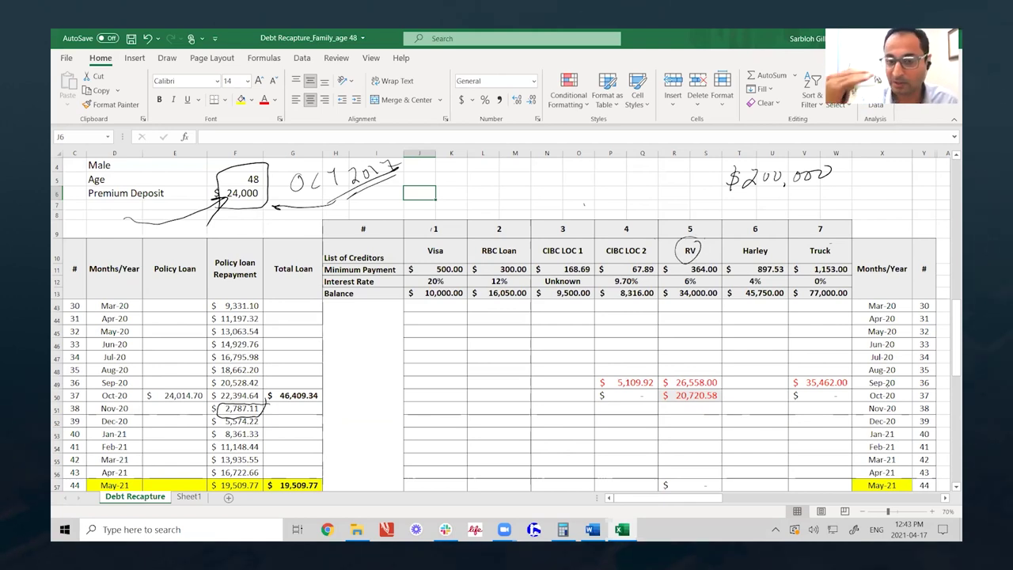
scroll(83, 423, down, 2)
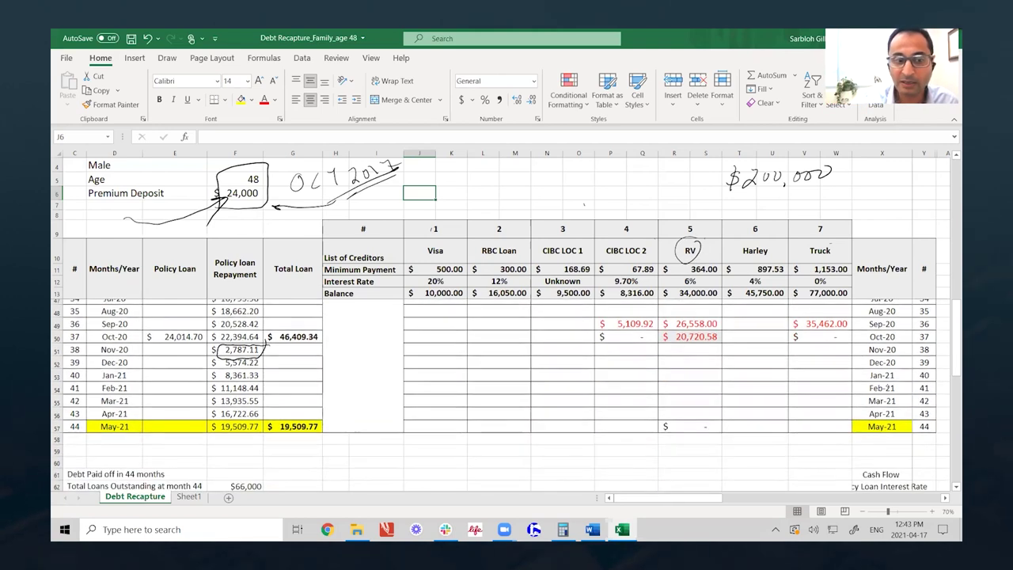
mouse_move(85, 424)
mouse_down()
mouse_move(77, 438)
mouse_move(139, 418)
mouse_move(102, 403)
mouse_move(88, 431)
mouse_up()
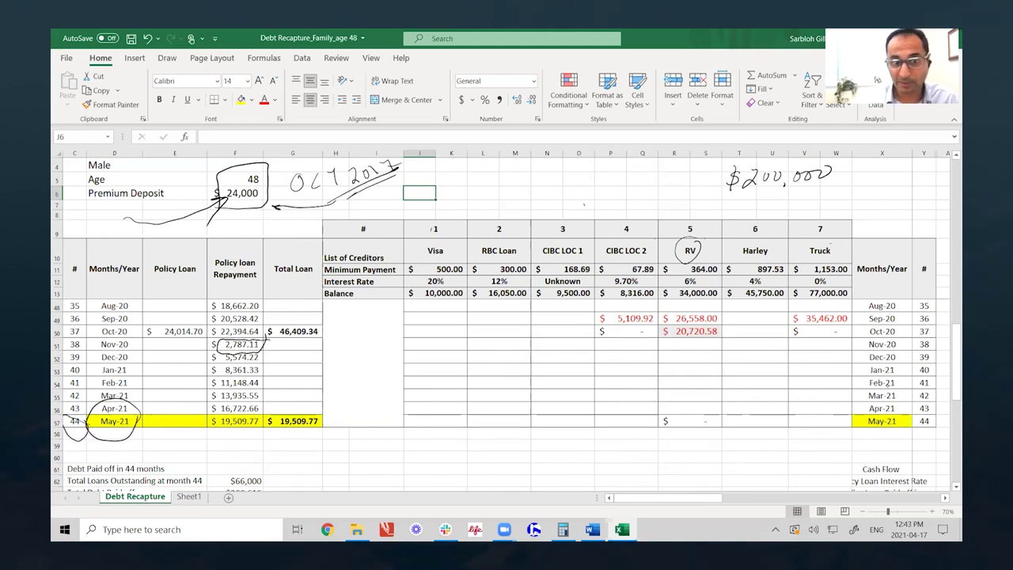
mouse_move(338, 406)
mouse_down()
mouse_move(323, 404)
mouse_move(294, 437)
mouse_move(620, 460)
mouse_move(708, 433)
mouse_up()
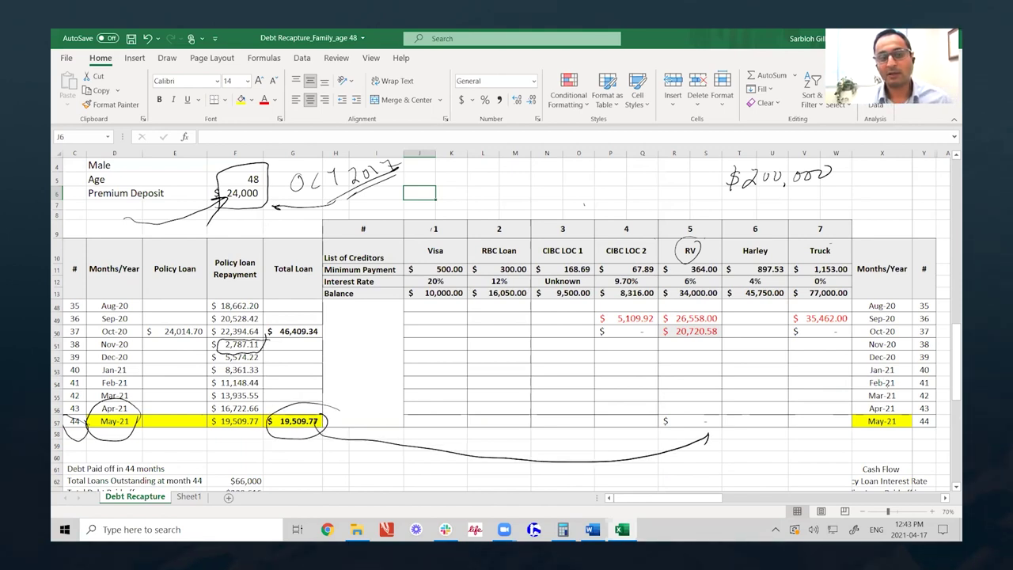